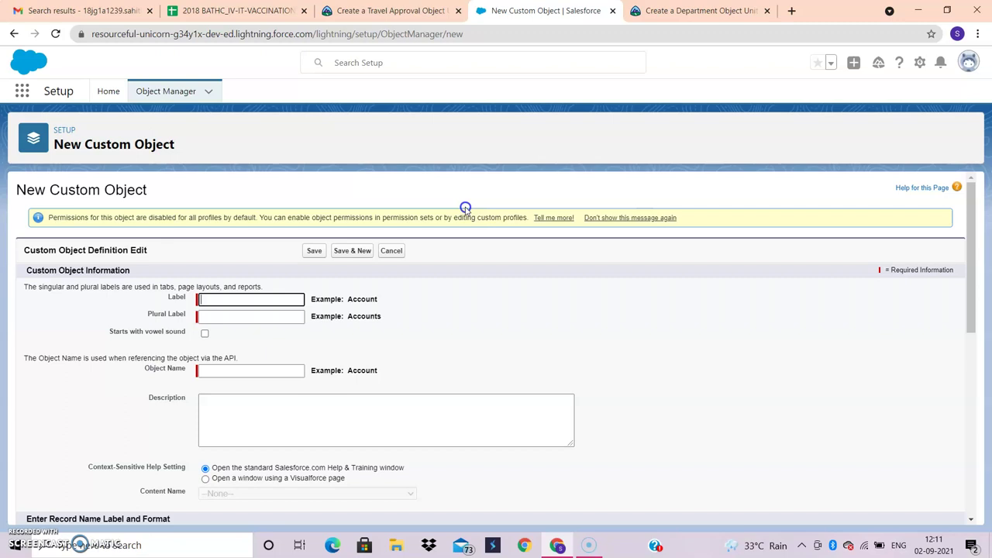
- Copy the label Travel Approval from the Trailhead instructions into the new custom object's Label field
click(387, 11)
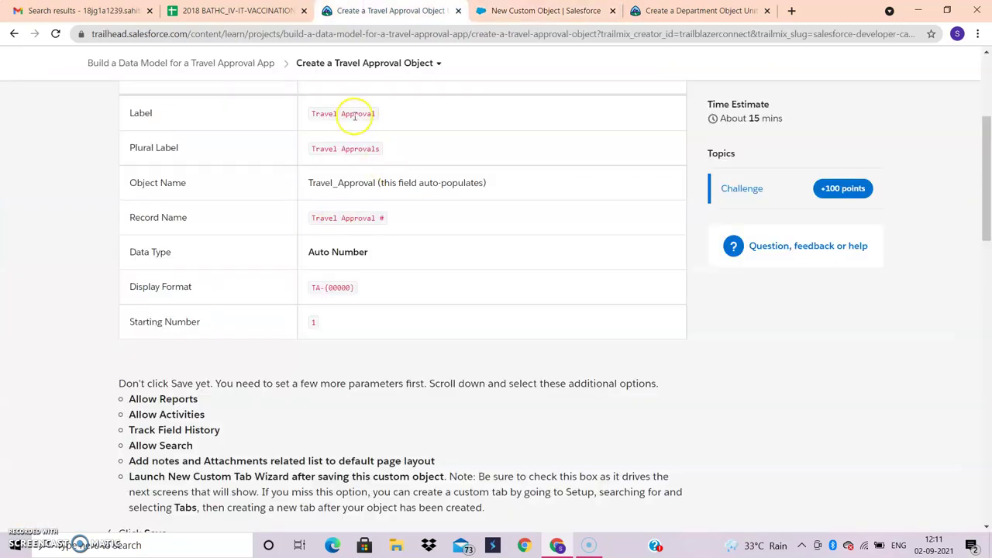
drag(309, 113, 413, 117)
key(ctrl+c)
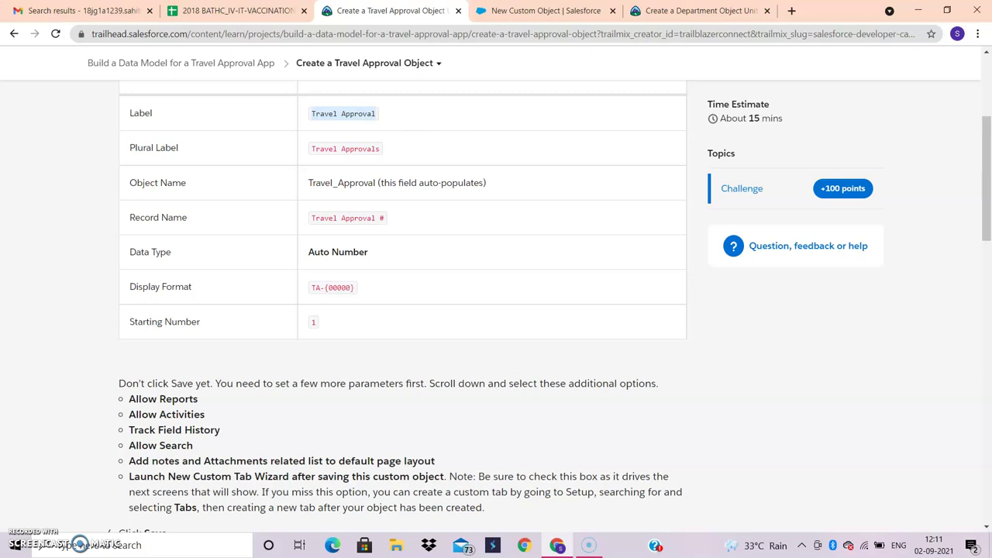
click(542, 11)
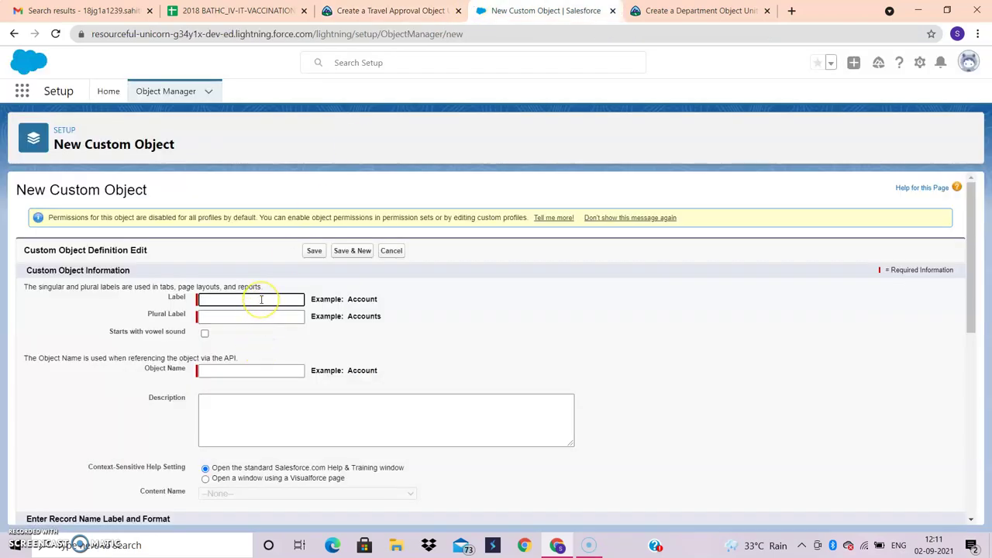
key(ctrl+v)
click(386, 348)
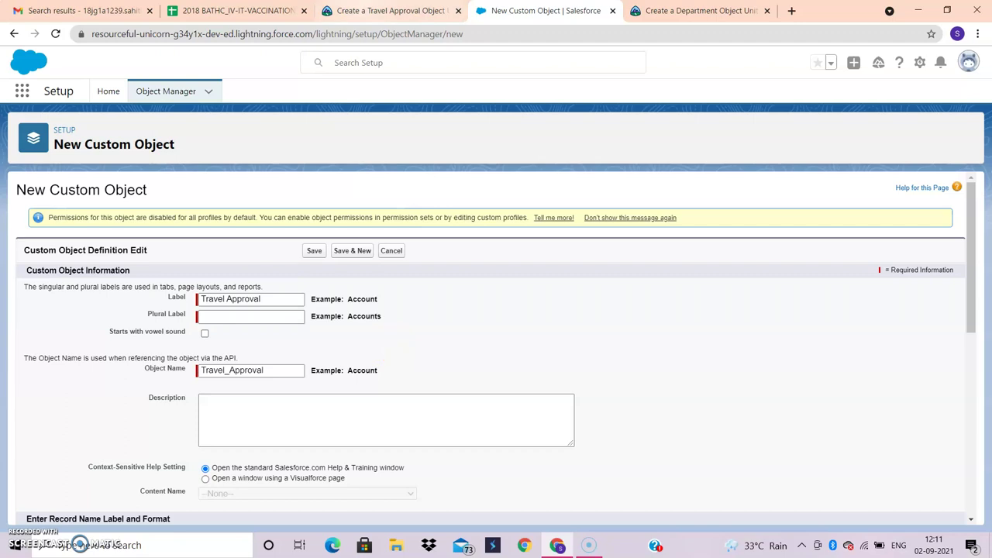
- Copy the plural label Travel Approvals from the Trailhead instructions into the custom object's Plural Label field
click(387, 11)
click(312, 148)
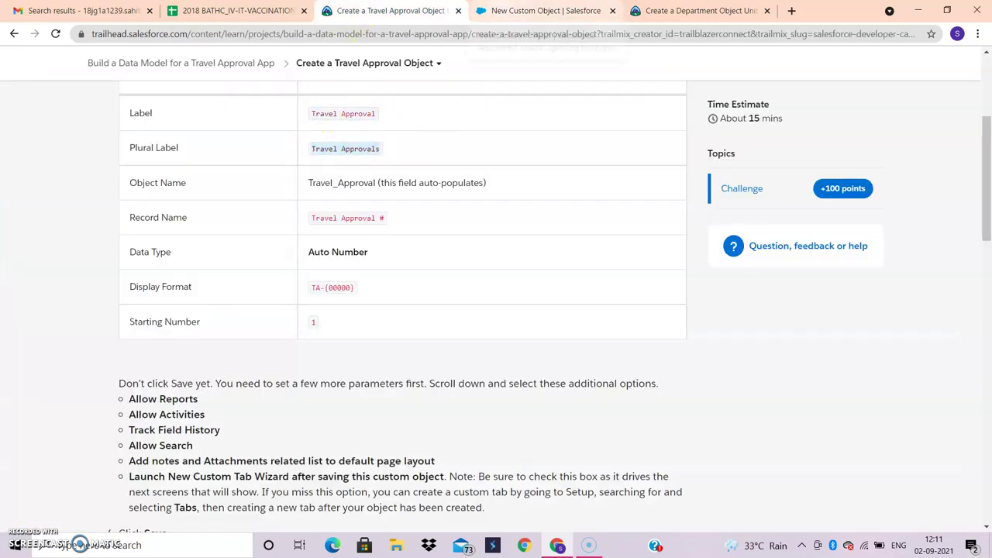
click(500, 10)
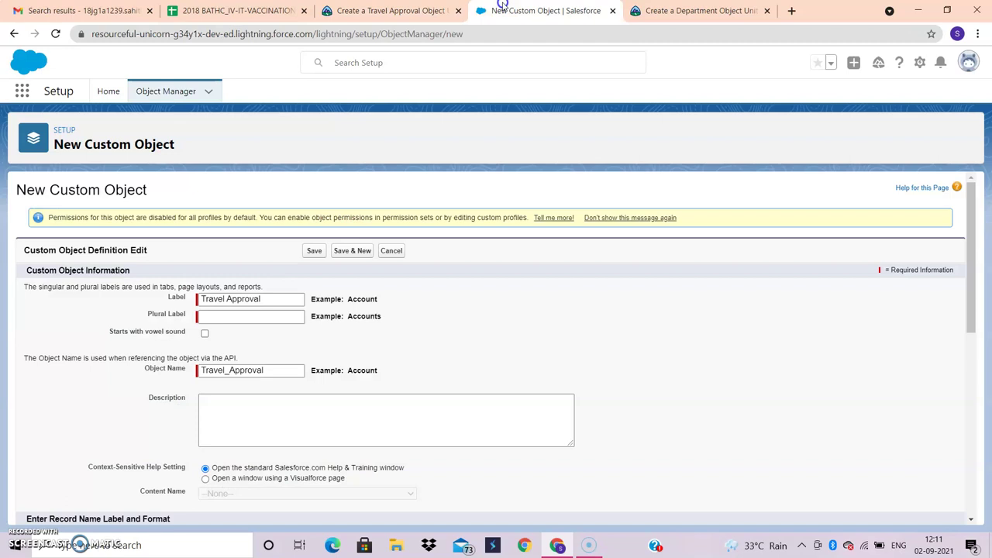
click(255, 313)
key(ctrl+v)
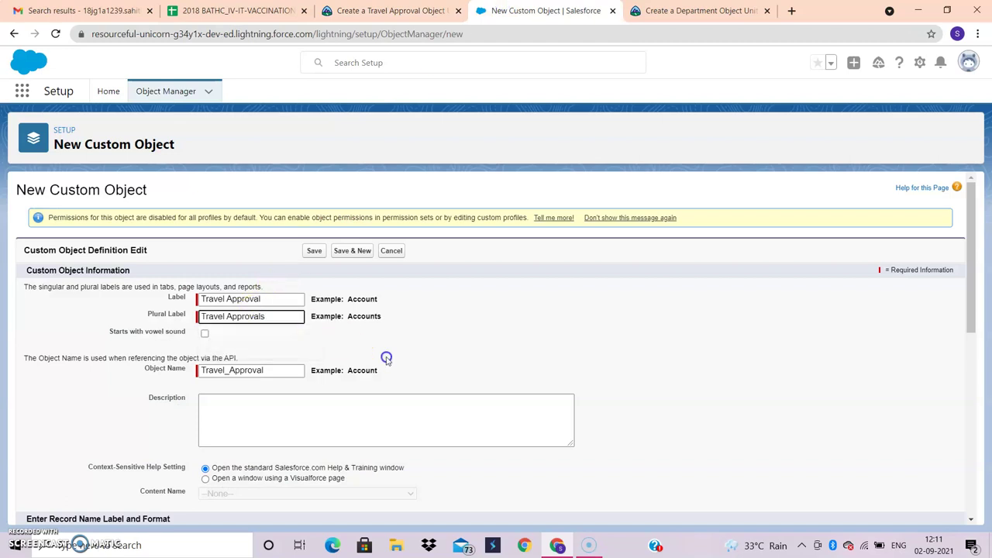
- Replace the custom object's default record name with Travel Approval #, copied from the Trailhead instructions
scroll(386, 358, down, 2)
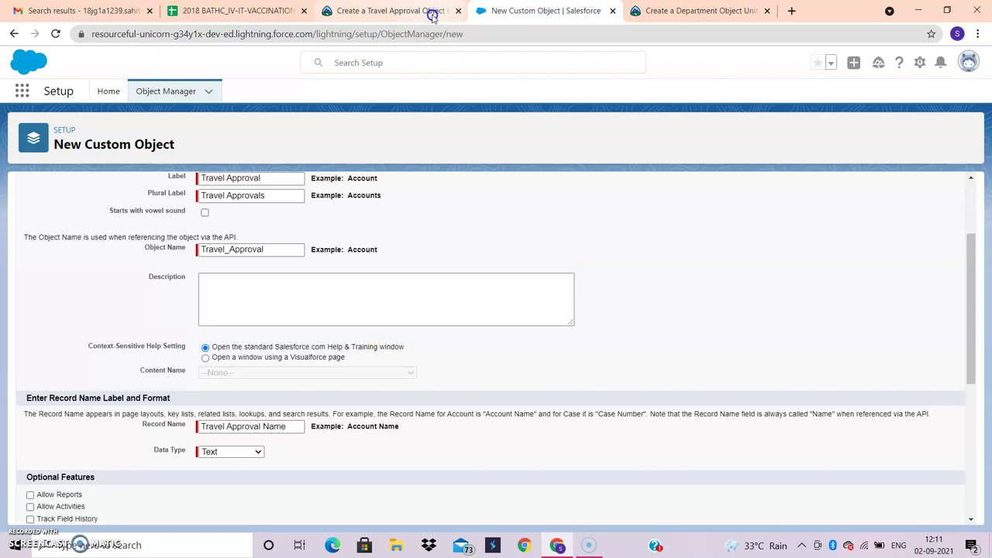
click(433, 11)
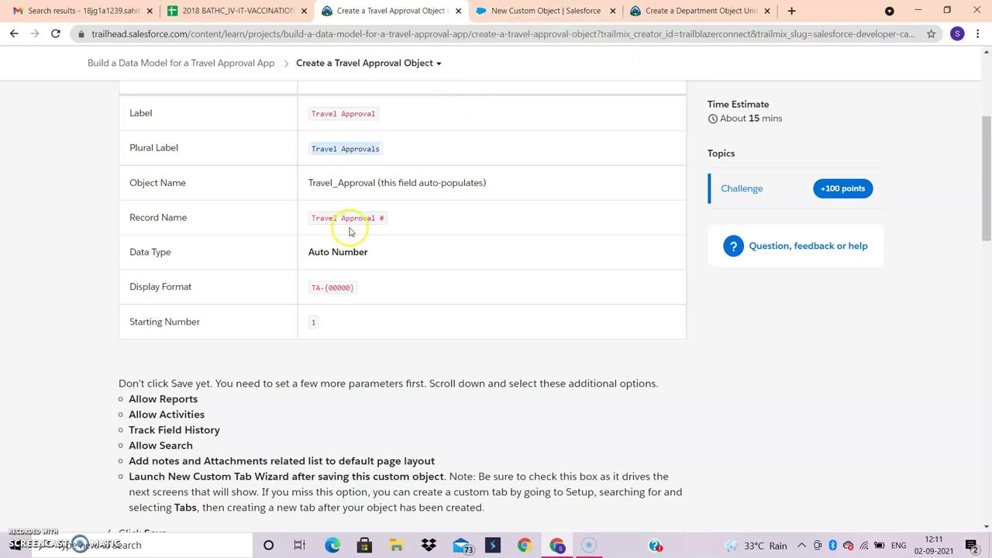
drag(312, 218, 464, 219)
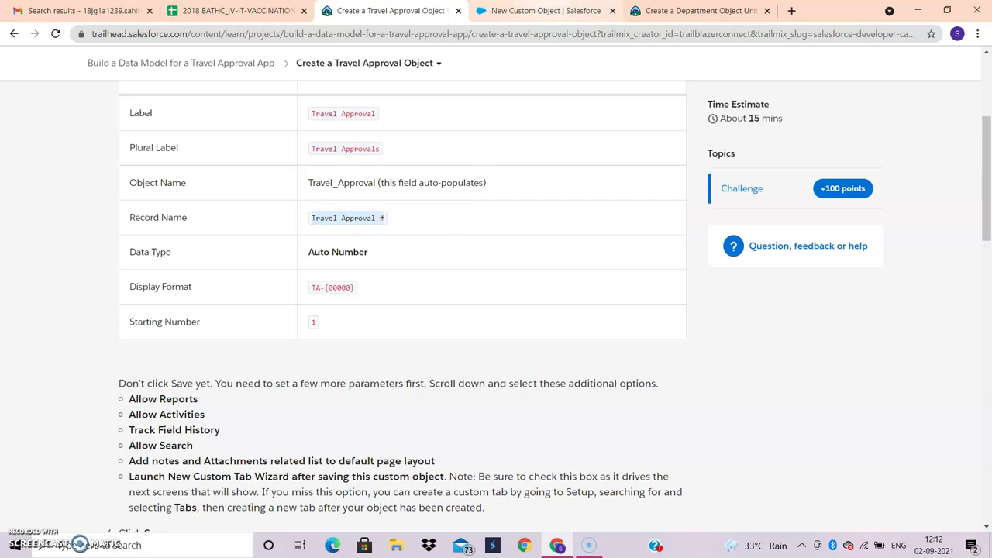
key(ctrl+Tab)
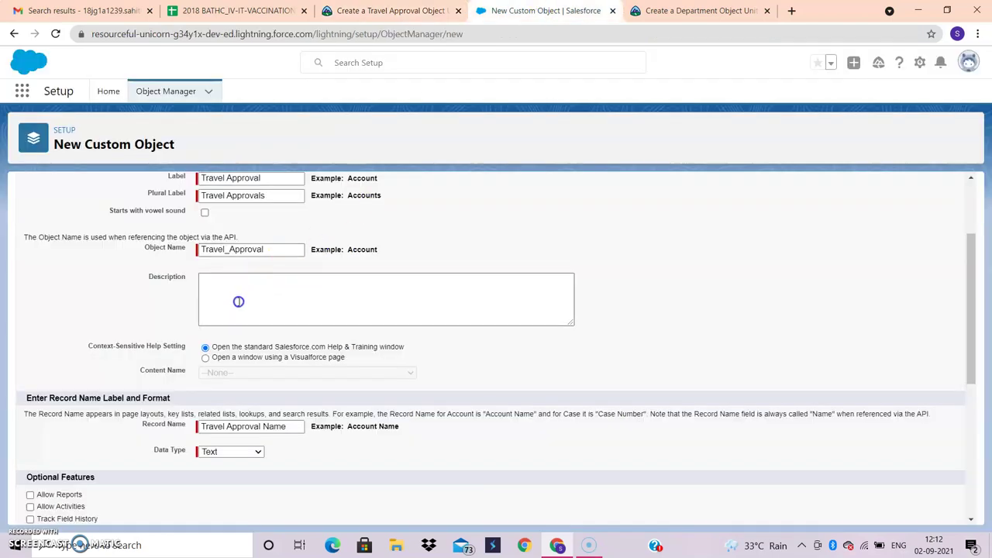
scroll(243, 336, down, 1)
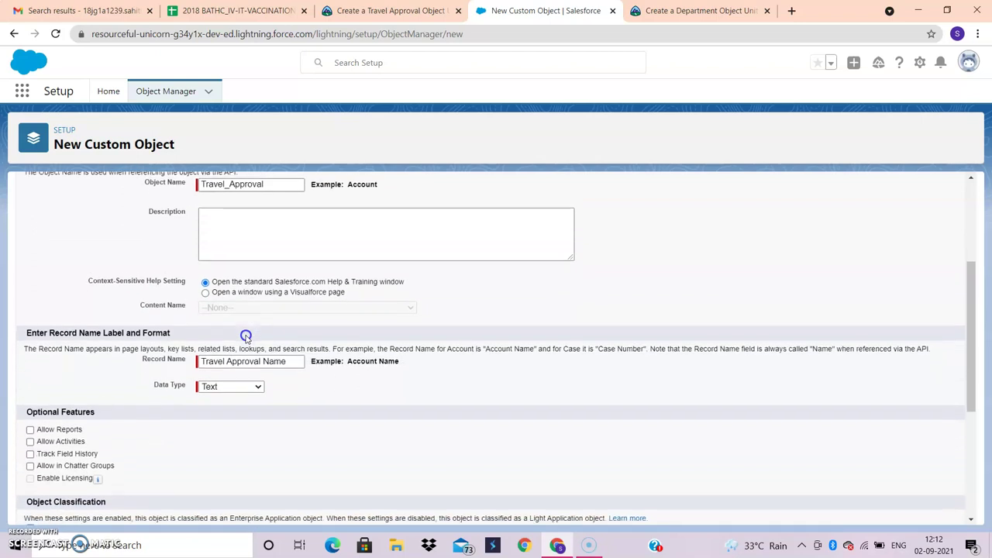
scroll(246, 337, down, 1)
scroll(330, 379, down, 1)
scroll(330, 378, down, 1)
scroll(330, 378, up, 1)
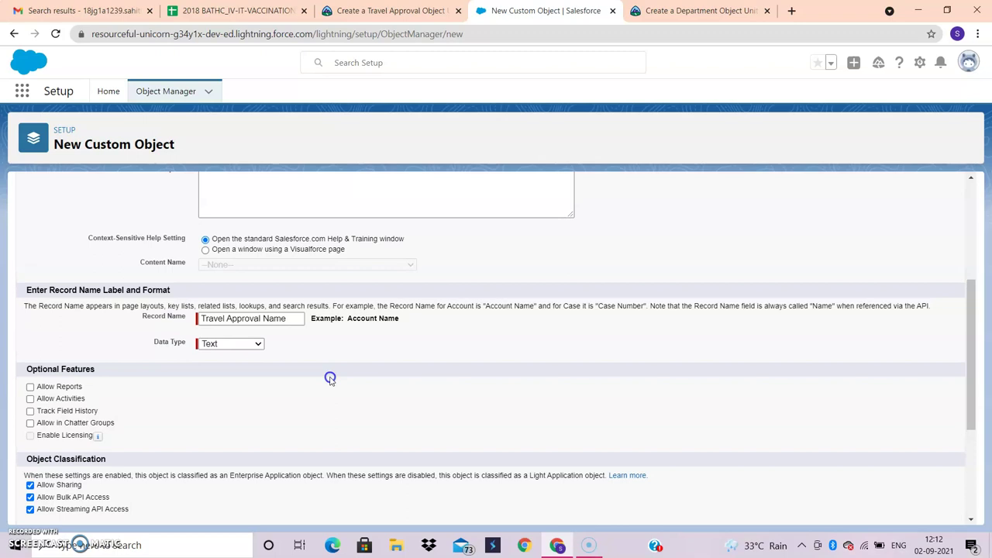
scroll(330, 379, up, 2)
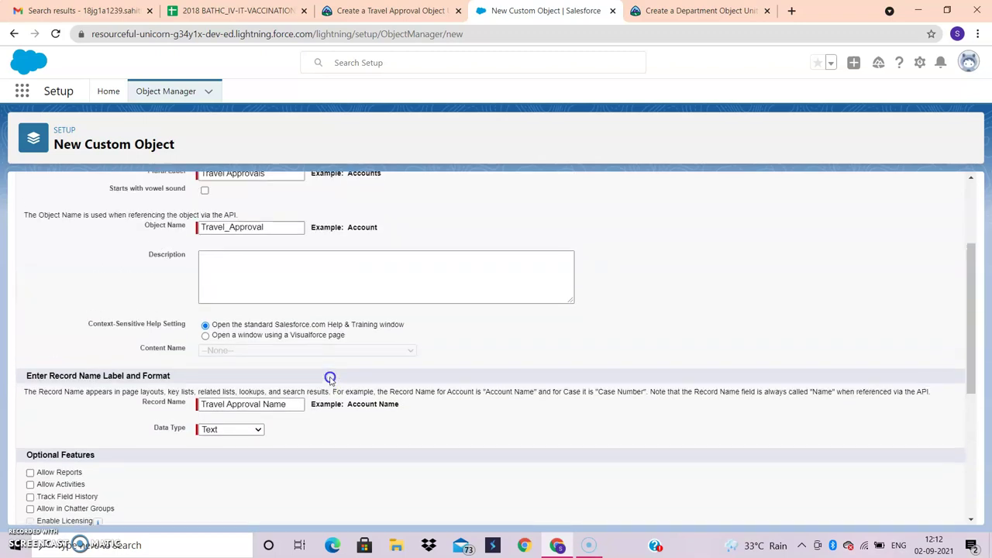
drag(291, 406, 133, 376)
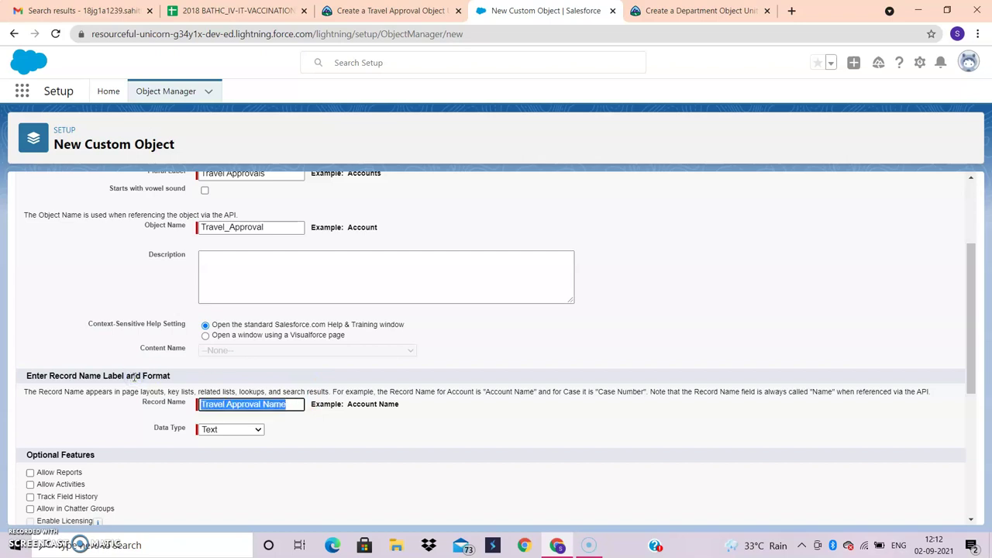
key(ctrl+v)
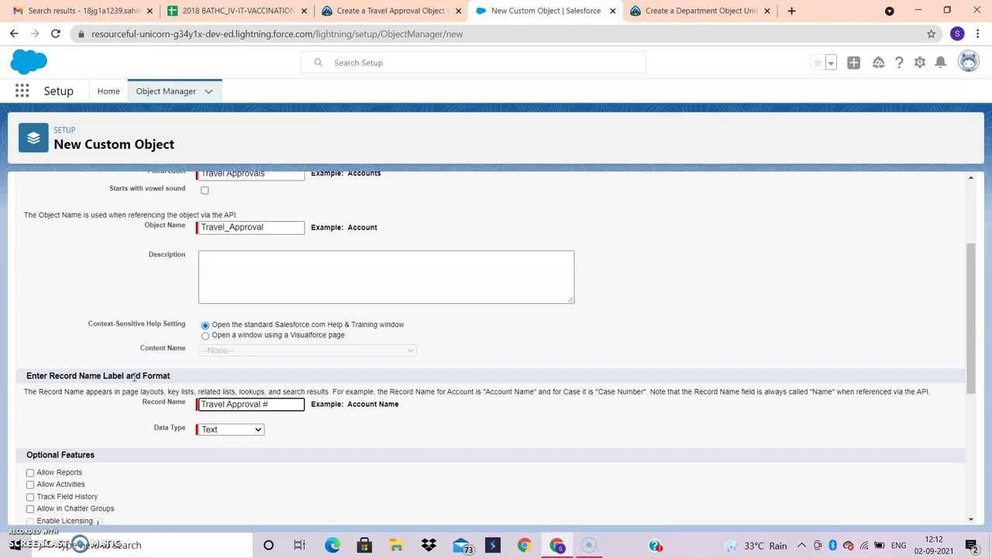
- Set the record name's data type to Auto Number with display format TA-{00000} and starting number 1
click(252, 430)
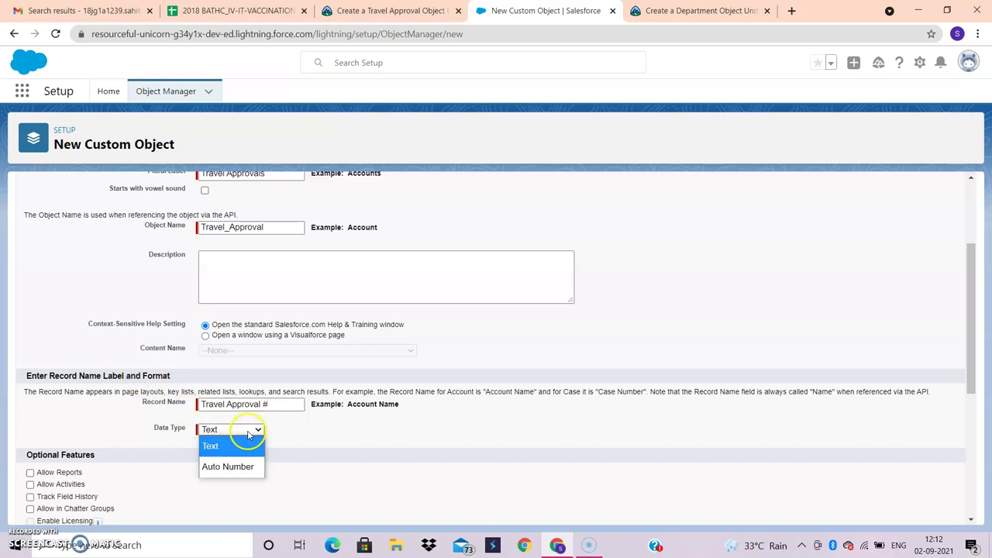
click(232, 467)
scroll(239, 478, down, 2)
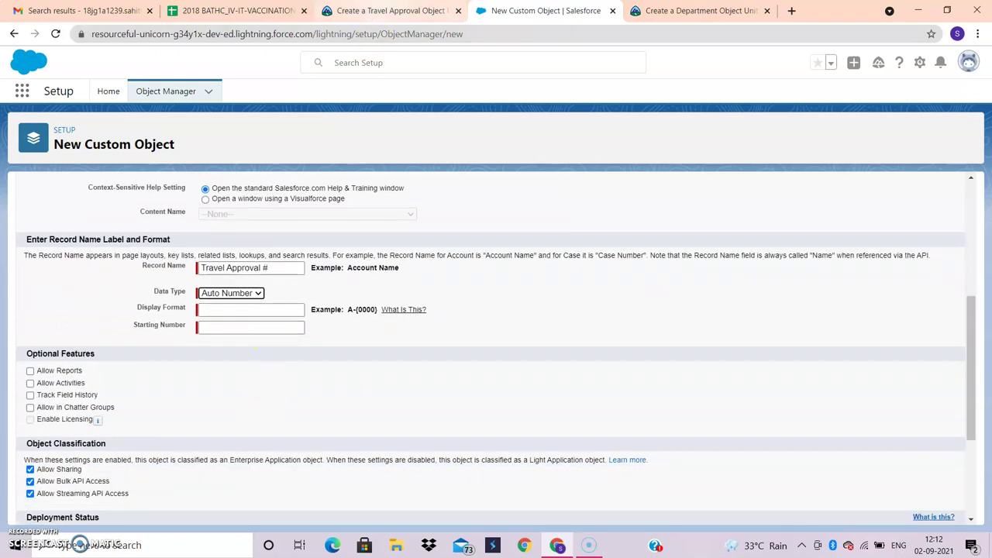
click(380, 11)
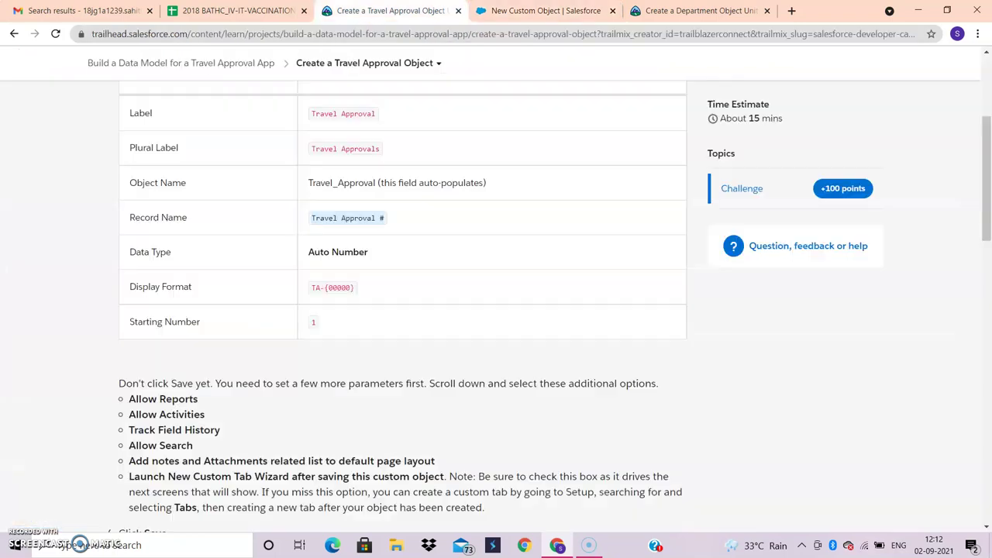
triple_click(353, 286)
key(ctrl+c)
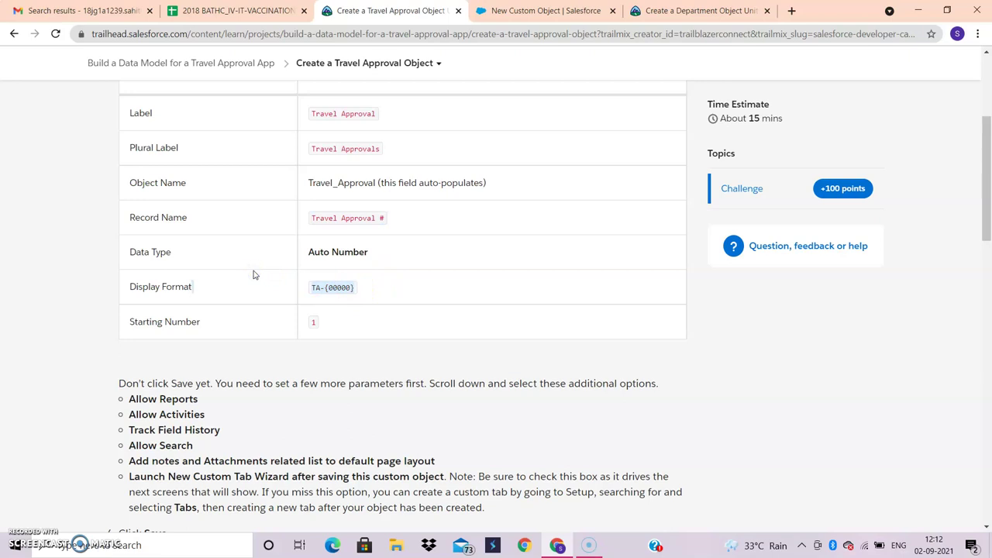
key(ctrl+Tab)
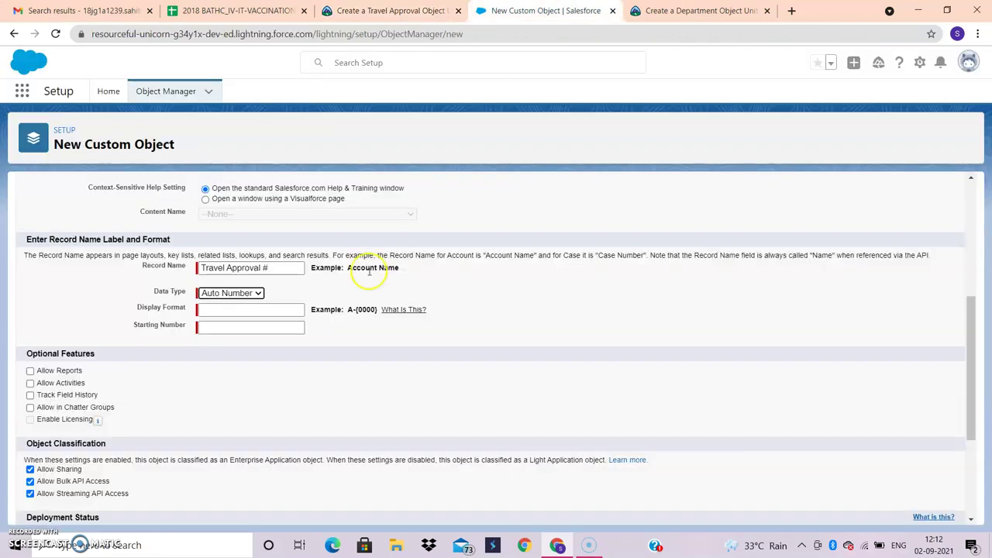
click(245, 309)
key(ctrl+v)
click(247, 327)
text(1)
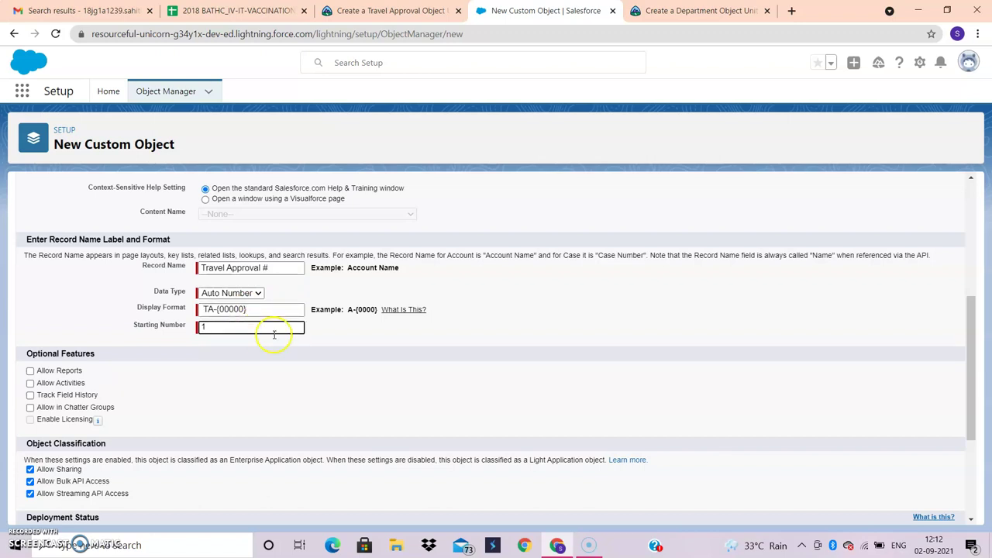
- Enable the optional features Allow Reports, Allow Activities and Track Field History for the custom object
scroll(327, 354, down, 3)
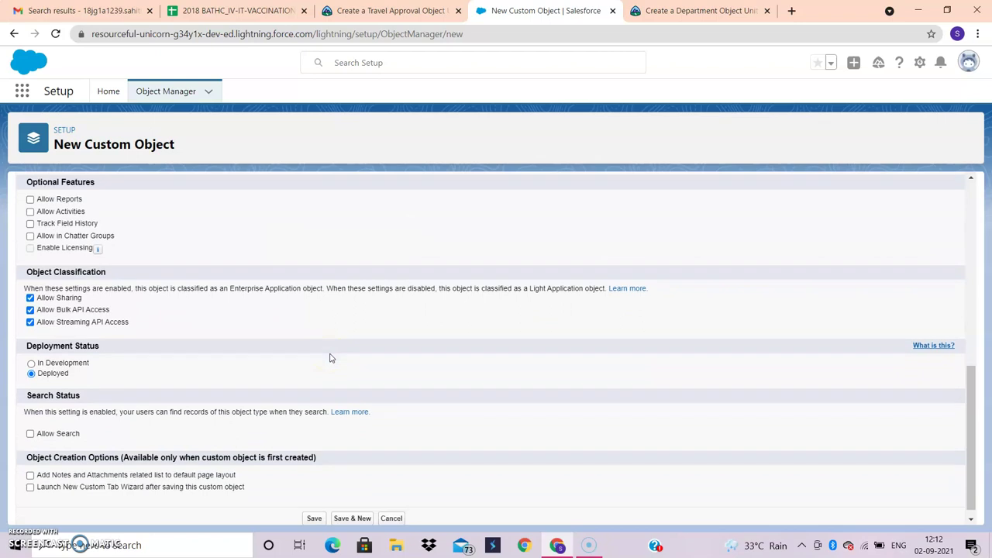
click(462, 132)
scroll(395, 285, down, 1)
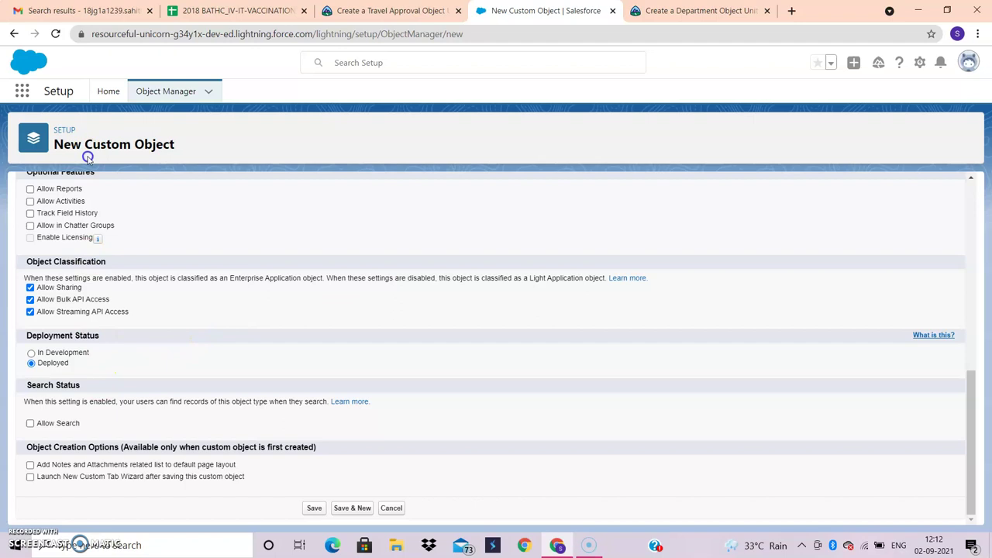
click(56, 189)
click(54, 215)
click(48, 238)
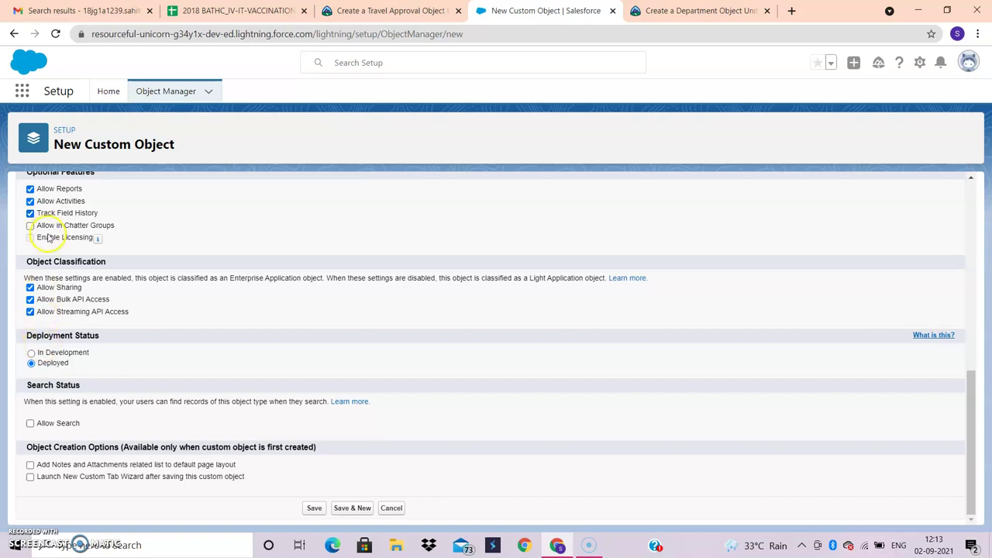
- Enable Allow Search, the Notes and Attachments related list and the New Custom Tab Wizard launch, and save the custom object
click(62, 425)
click(67, 480)
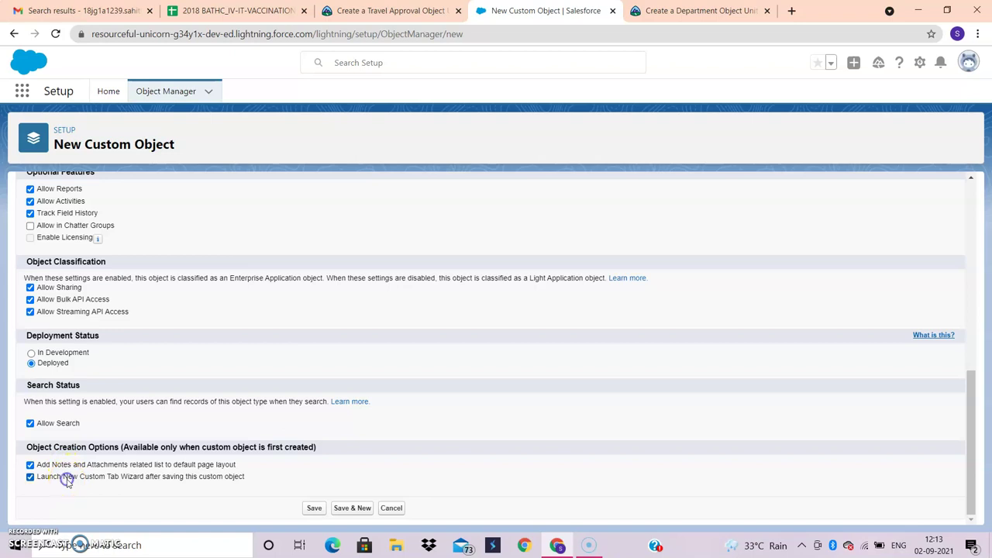
click(314, 508)
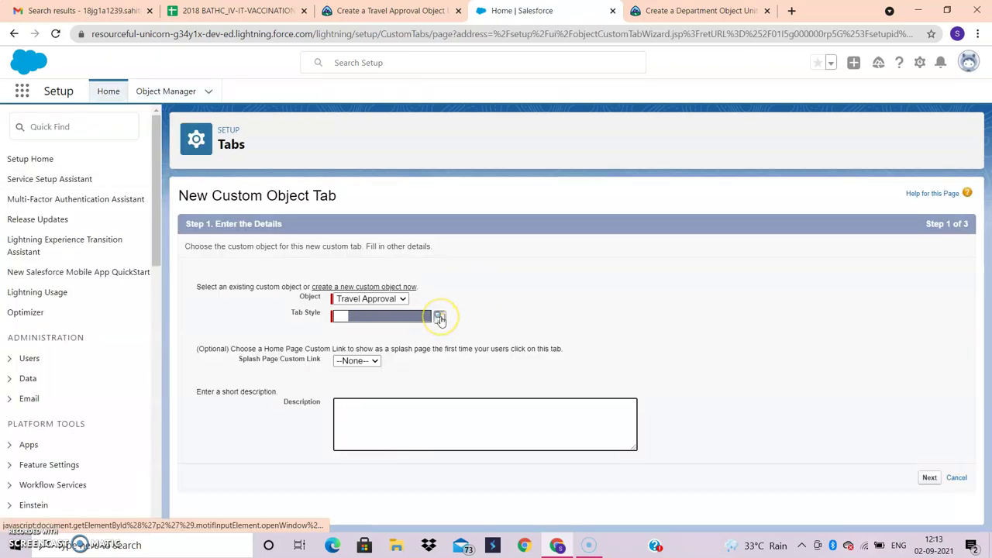
- Give the Travel Approval tab the Airplane style and continue with Default On visibility for all profiles
click(439, 319)
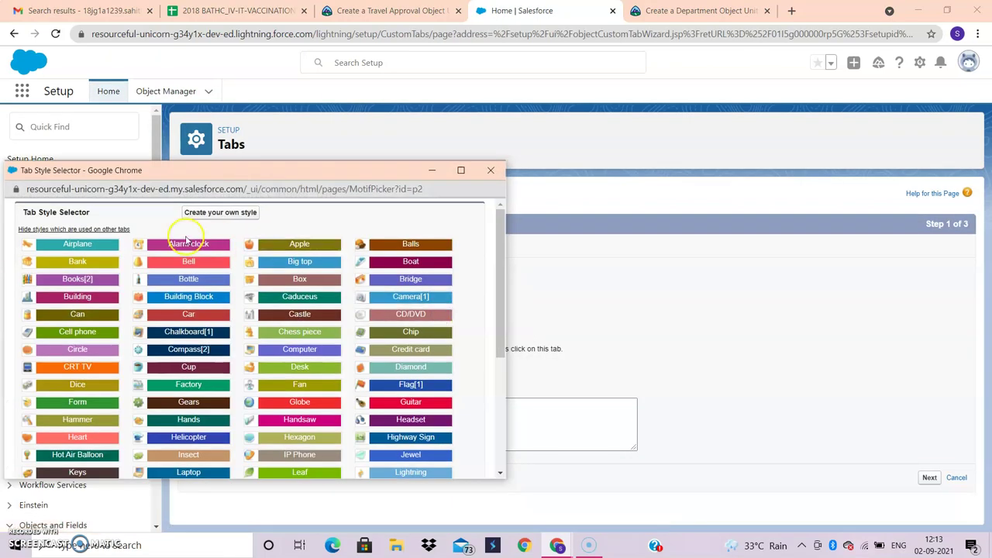
click(89, 247)
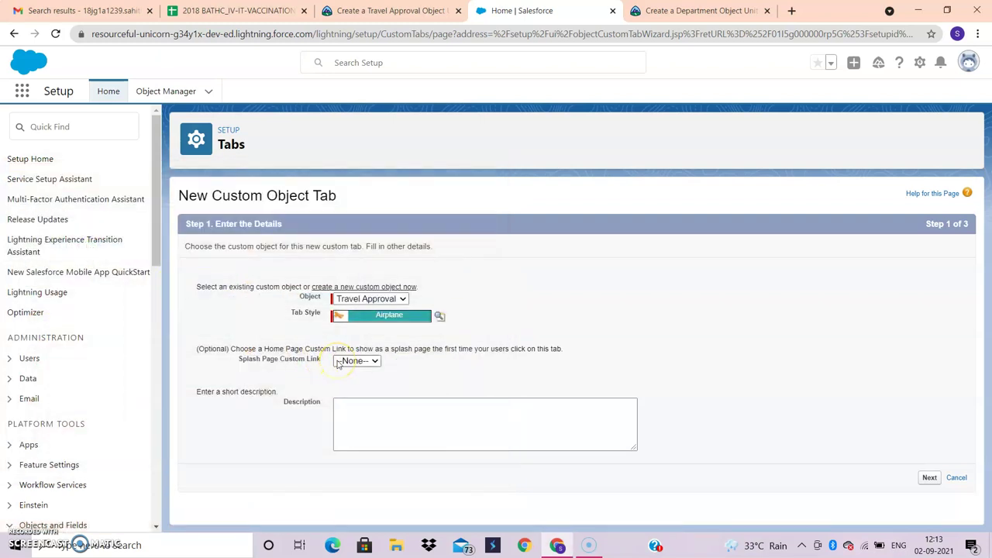
click(373, 362)
click(920, 476)
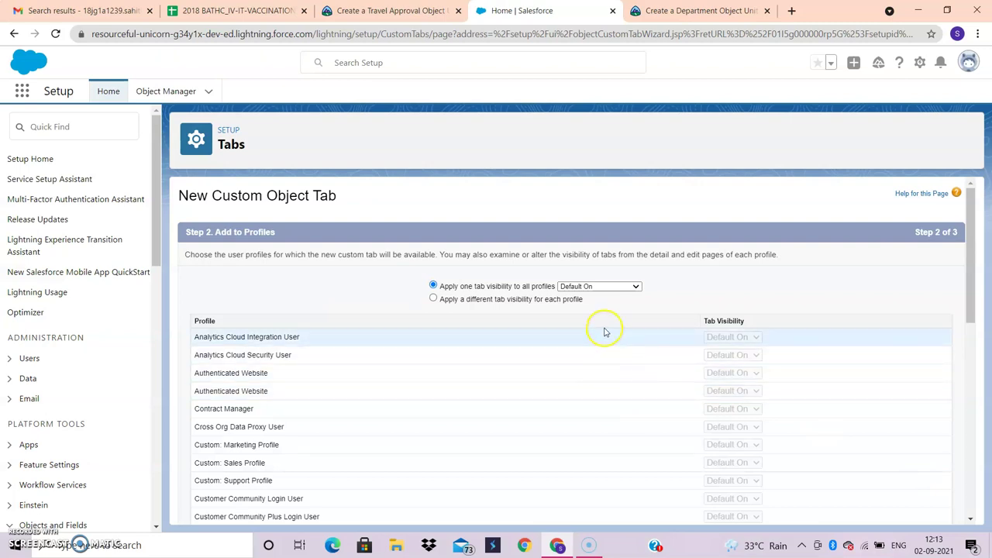
scroll(798, 293, down, 10)
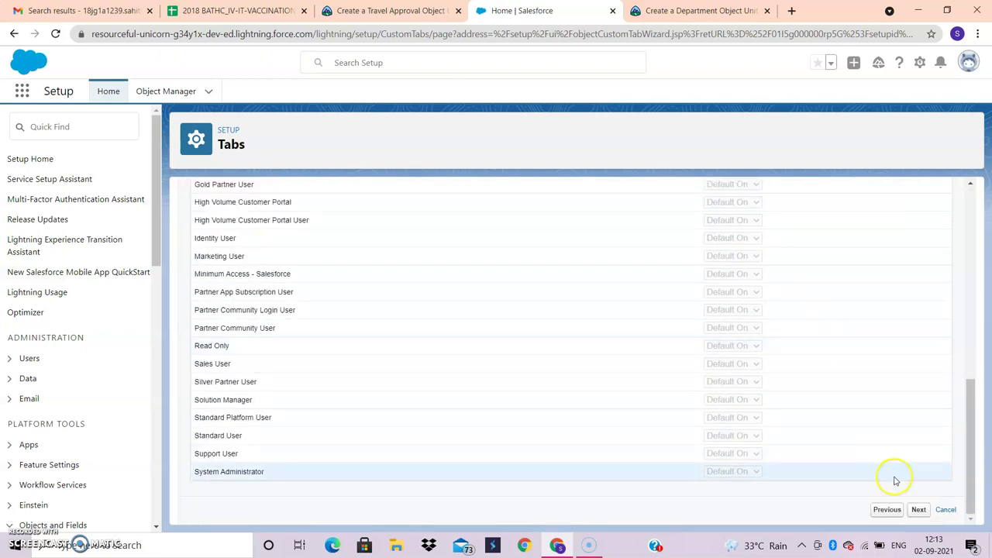
click(918, 509)
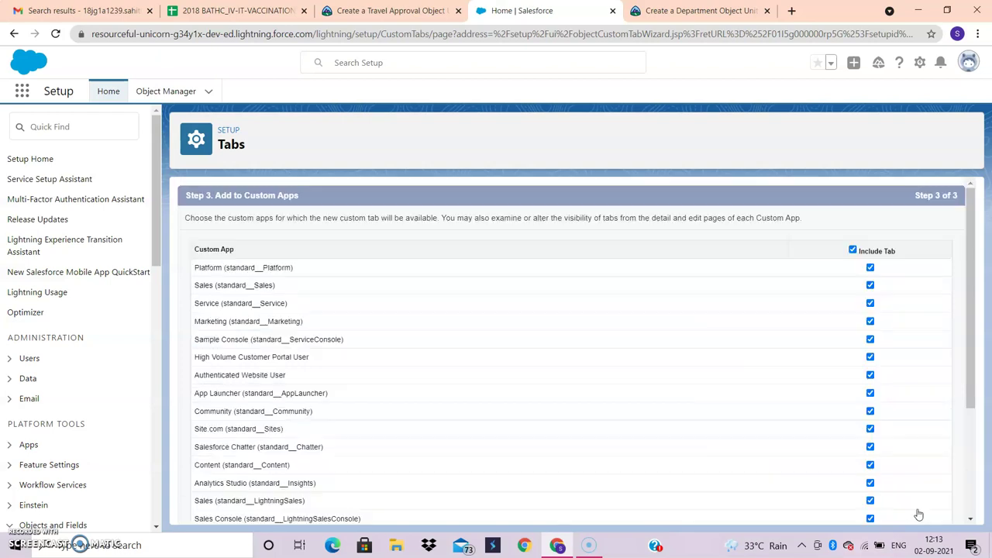
- Make the Travel Approval tab available only in the Travel App custom app and save the tab
click(716, 451)
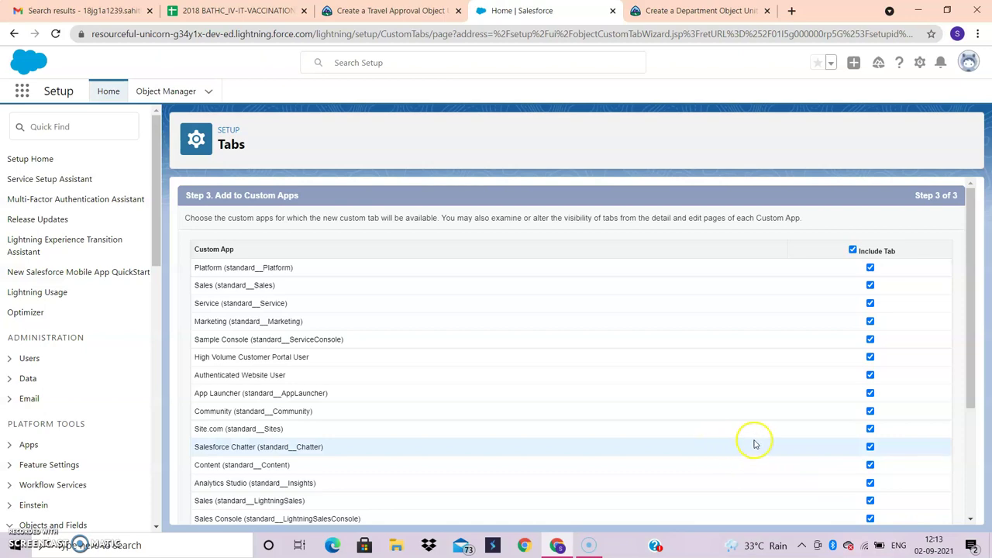
click(852, 250)
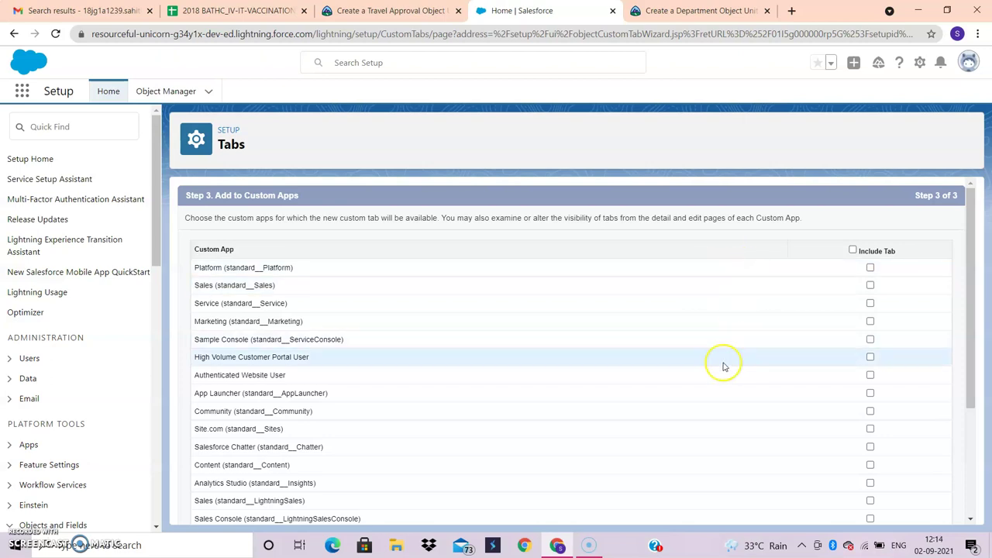
scroll(723, 363, down, 3)
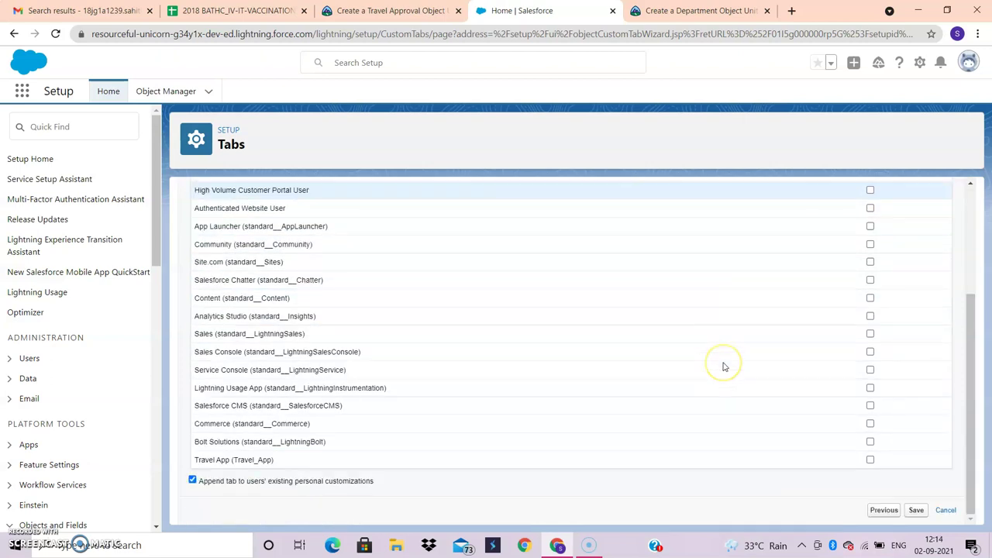
click(870, 460)
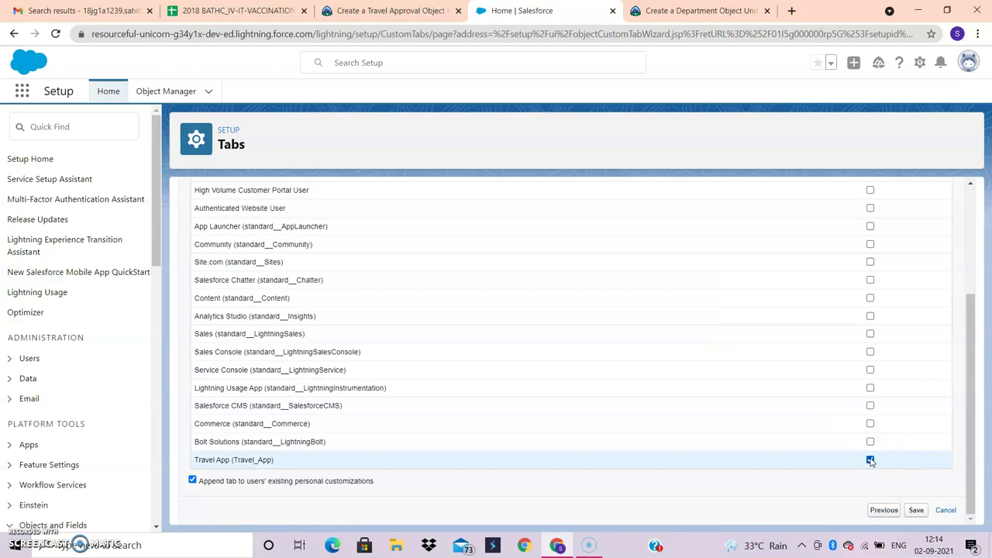
click(915, 510)
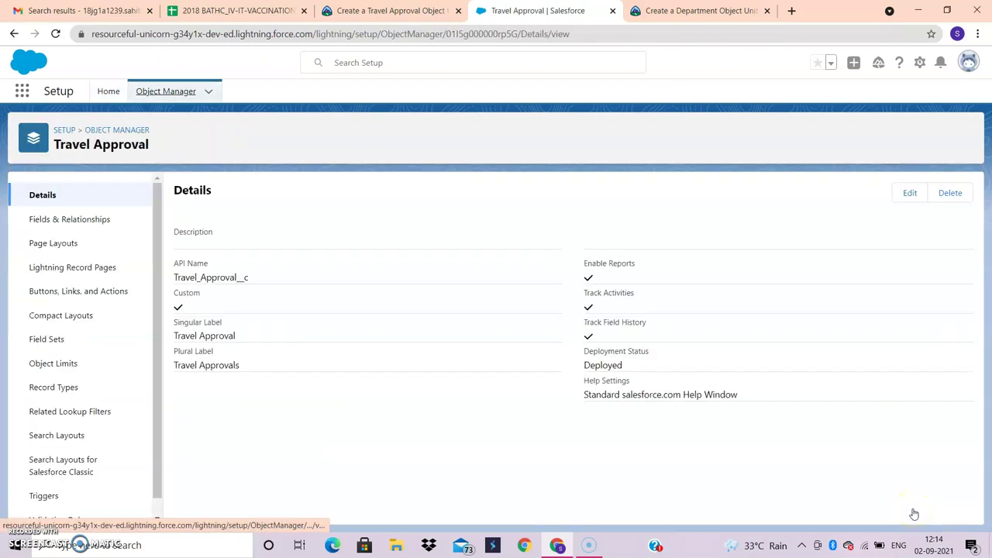
- Start a new custom field on the Travel Approval object with the Text Area data type and continue to its details
click(80, 222)
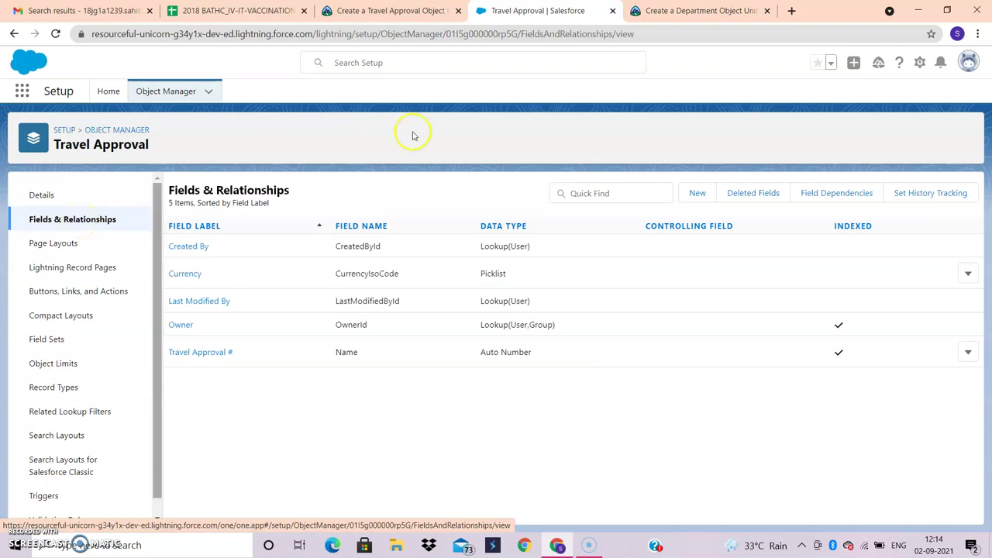
click(697, 198)
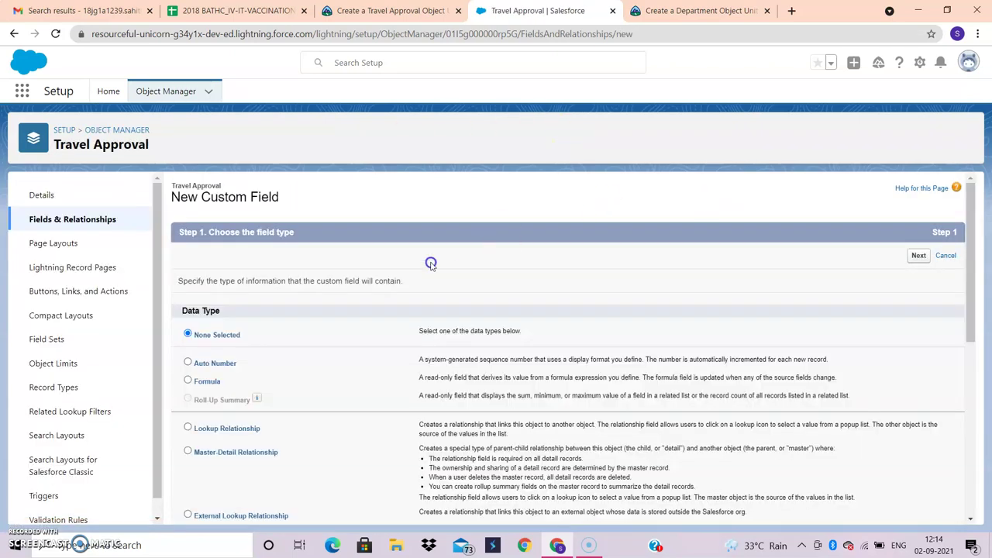
scroll(428, 262, down, 5)
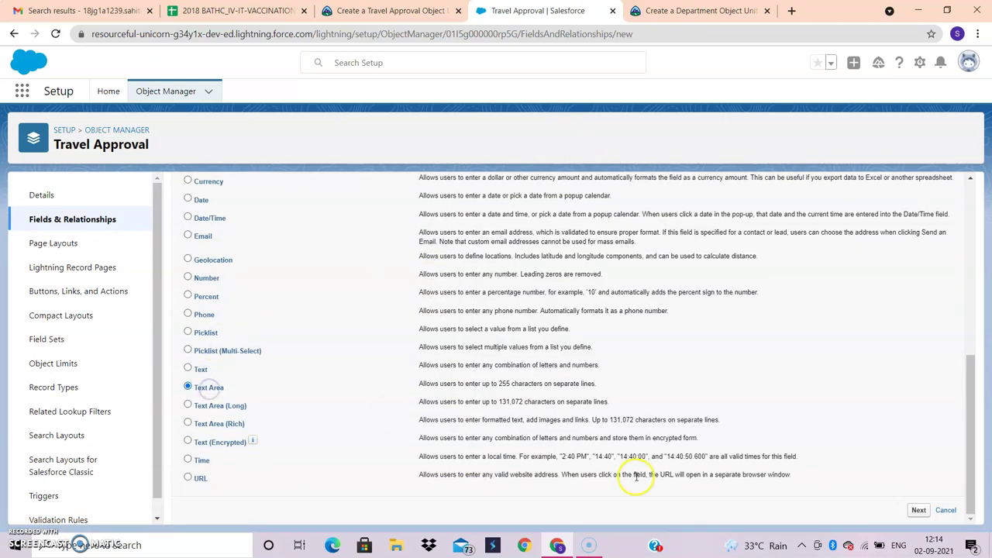
click(918, 510)
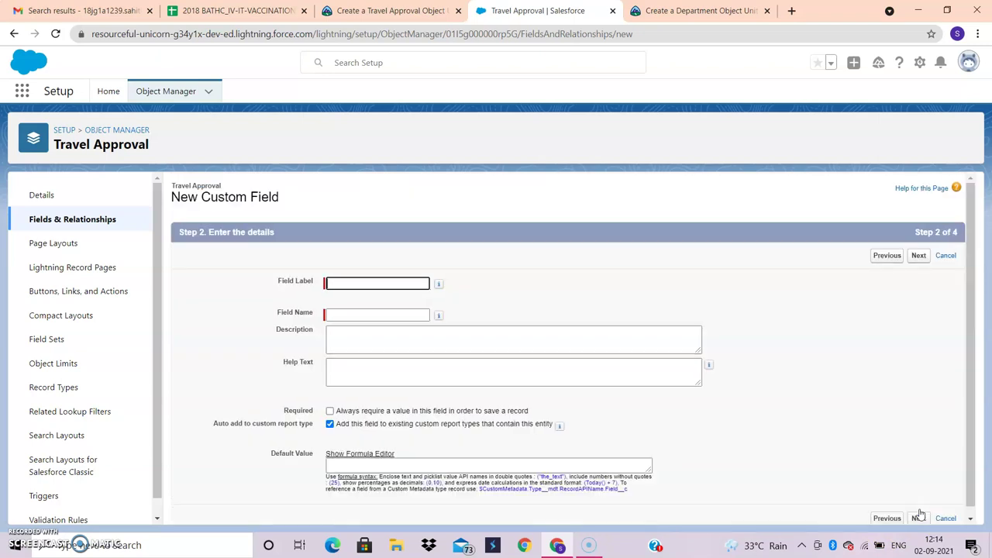
scroll(581, 444, down, 1)
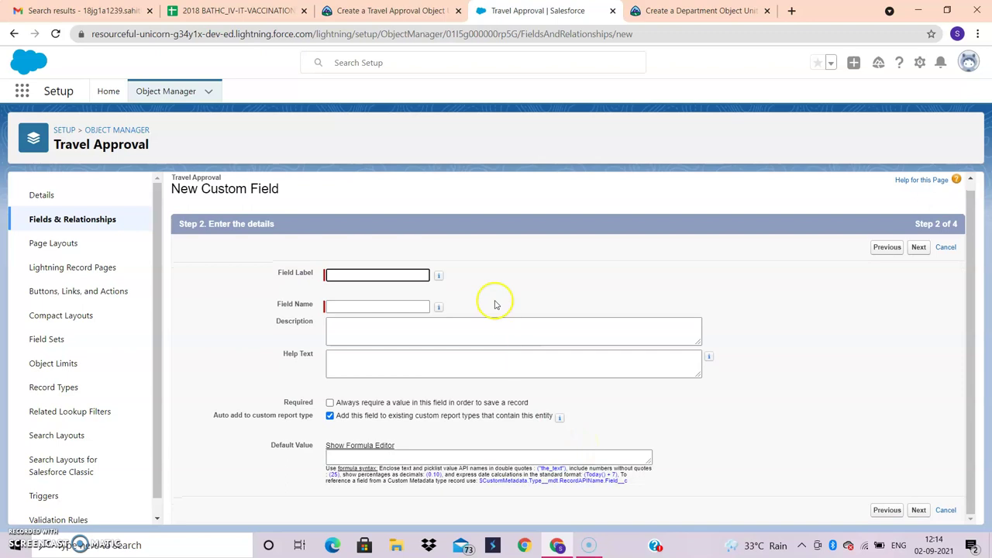
- Copy the label Purpose of Trip from the Trailhead instructions and enter it as the new Salesforce field's label
click(388, 11)
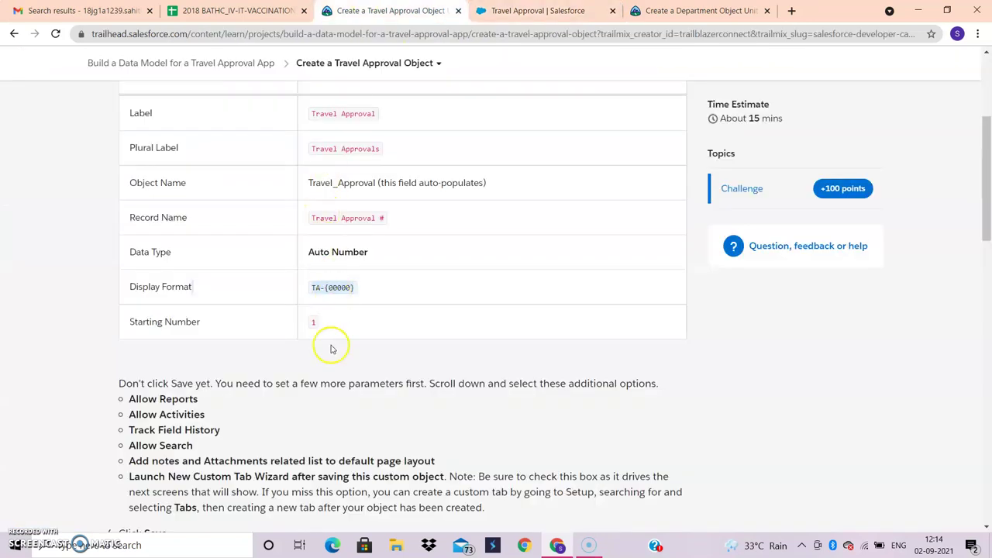
scroll(330, 356, down, 5)
scroll(331, 360, down, 1)
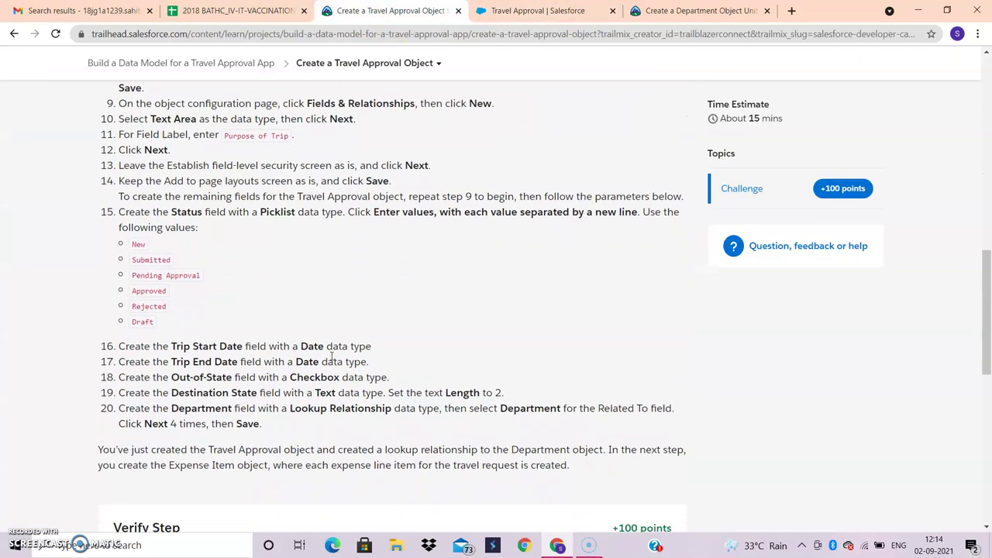
drag(225, 111, 382, 122)
click(382, 121)
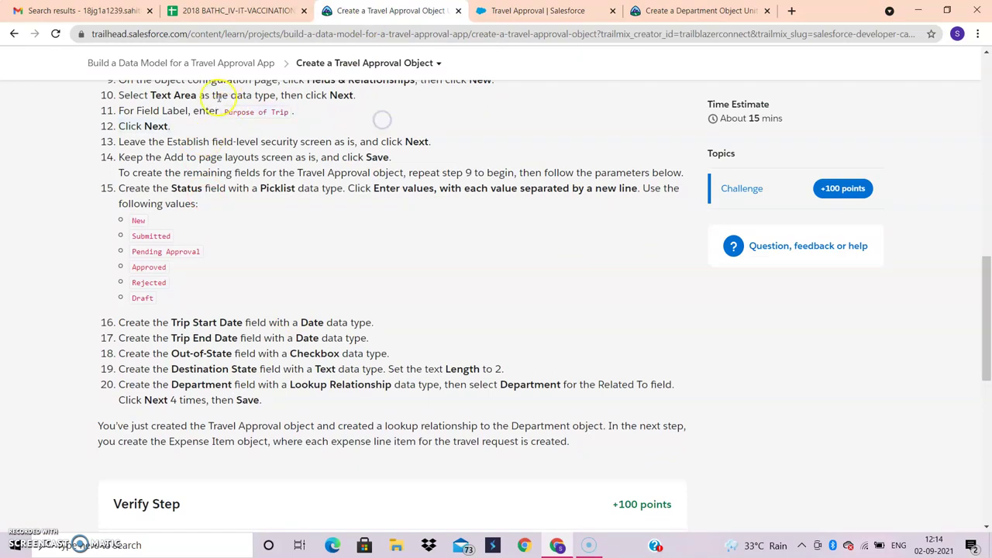
drag(225, 112, 290, 114)
key(ctrl+c)
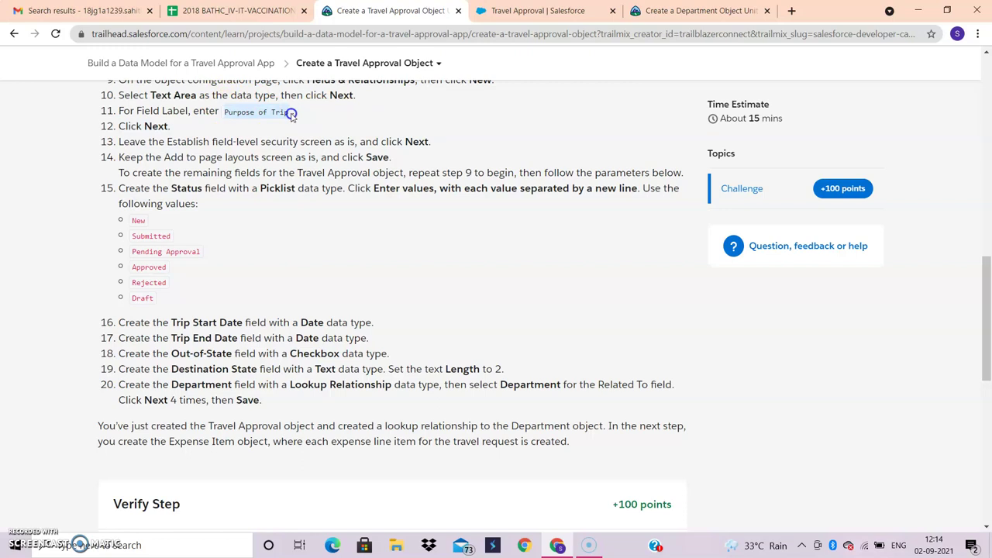
click(538, 10)
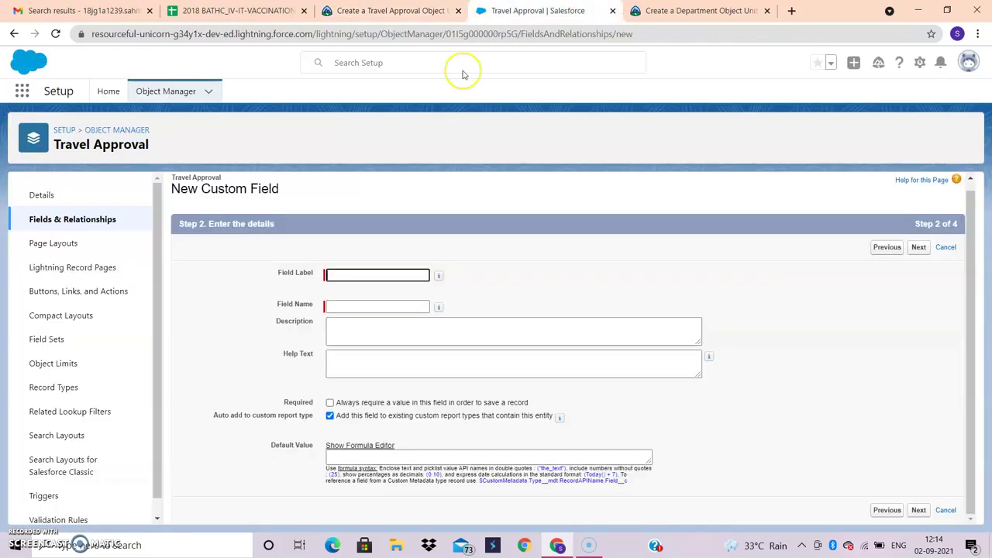
click(356, 276)
key(ctrl+v)
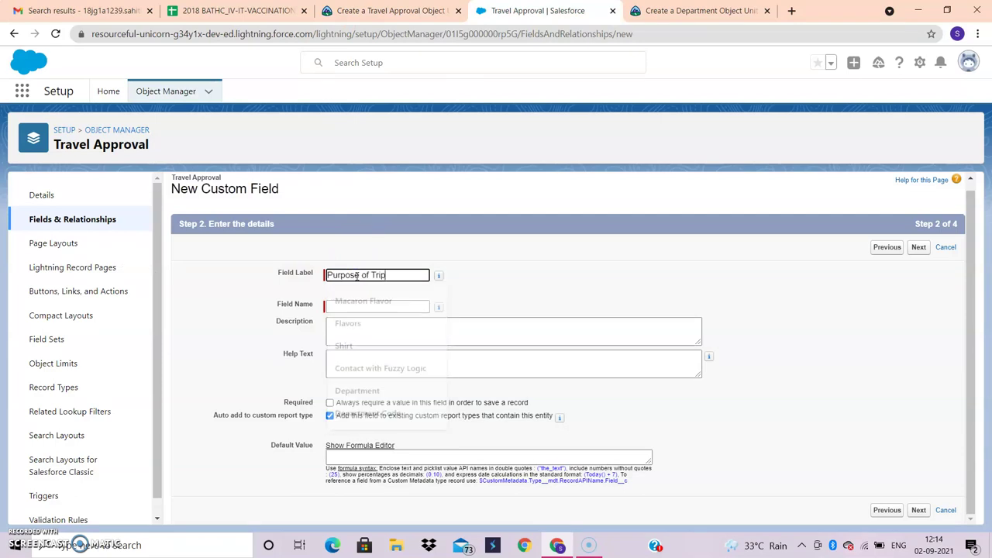
click(516, 278)
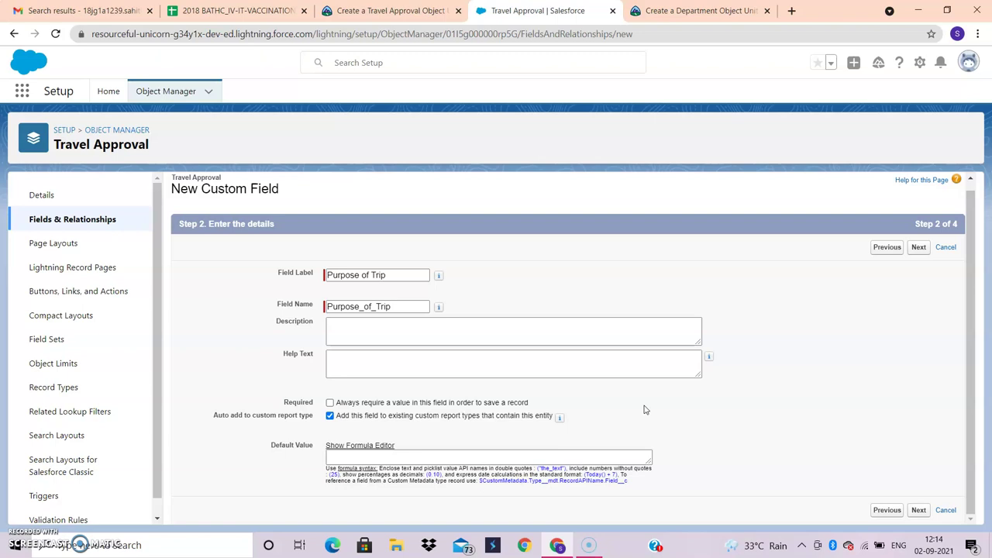
- Keep the default field-level security and page layout for the Purpose of Trip field and save it
click(918, 509)
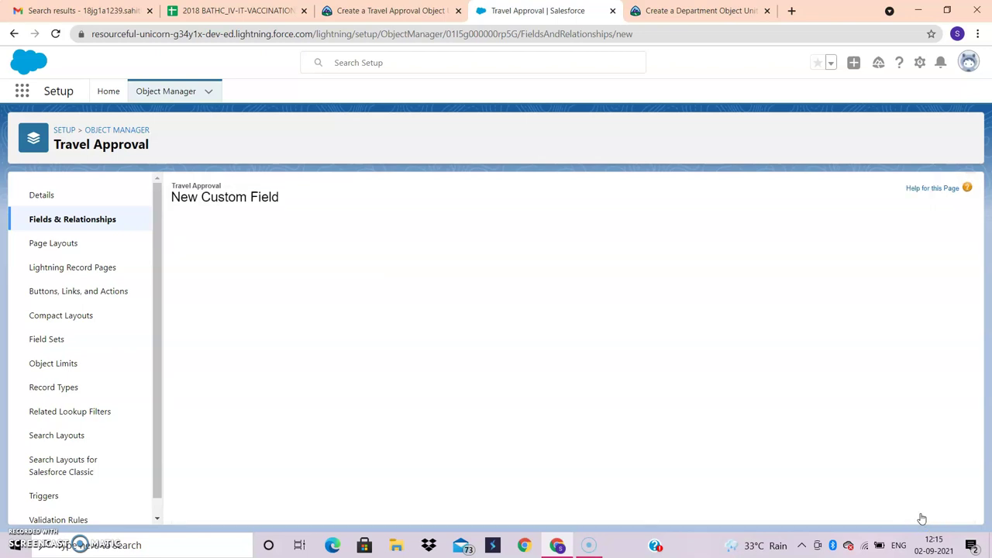
click(561, 408)
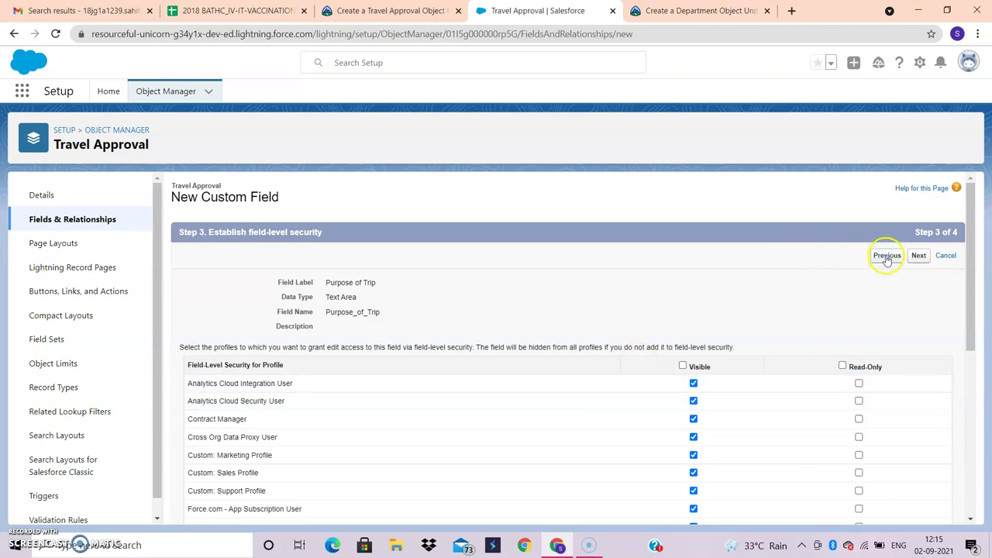
click(918, 257)
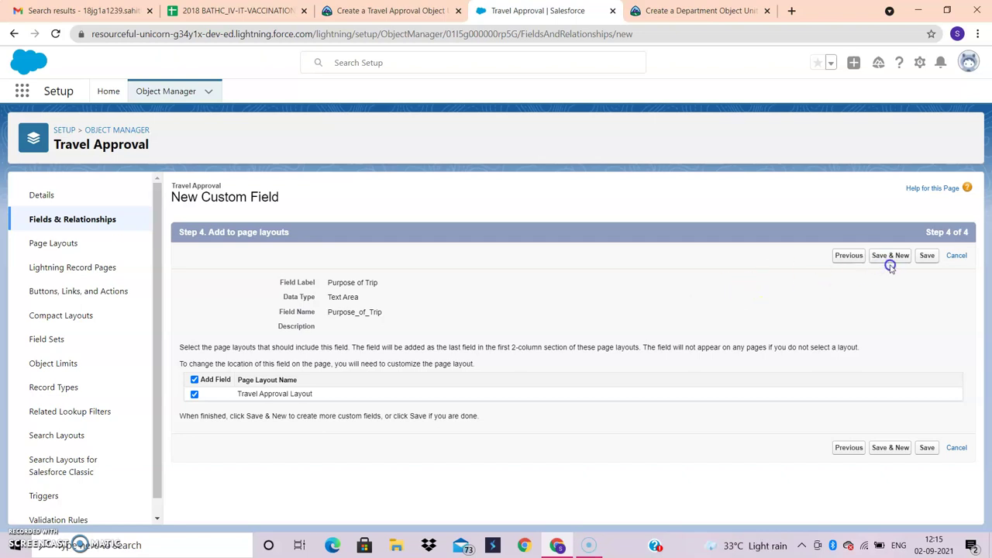
click(926, 257)
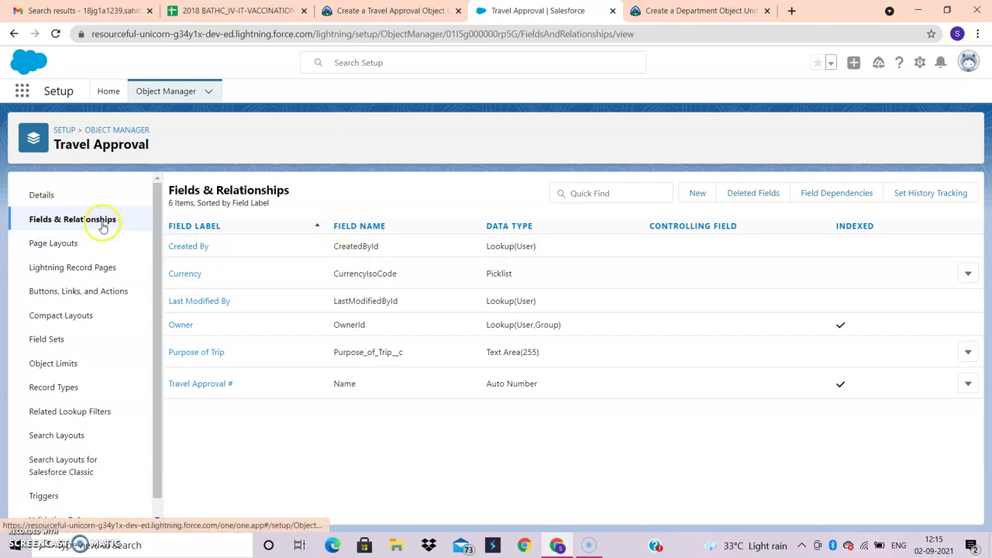
- Start another custom field on the Travel Approval object with the Picklist data type and continue to its details
click(694, 200)
scroll(362, 377, down, 3)
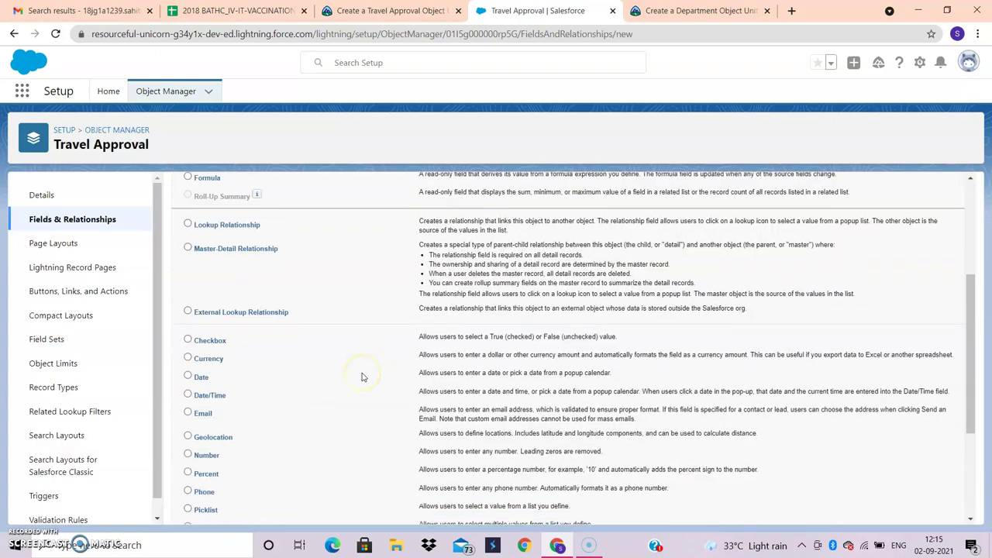
scroll(362, 377, down, 3)
scroll(362, 376, up, 4)
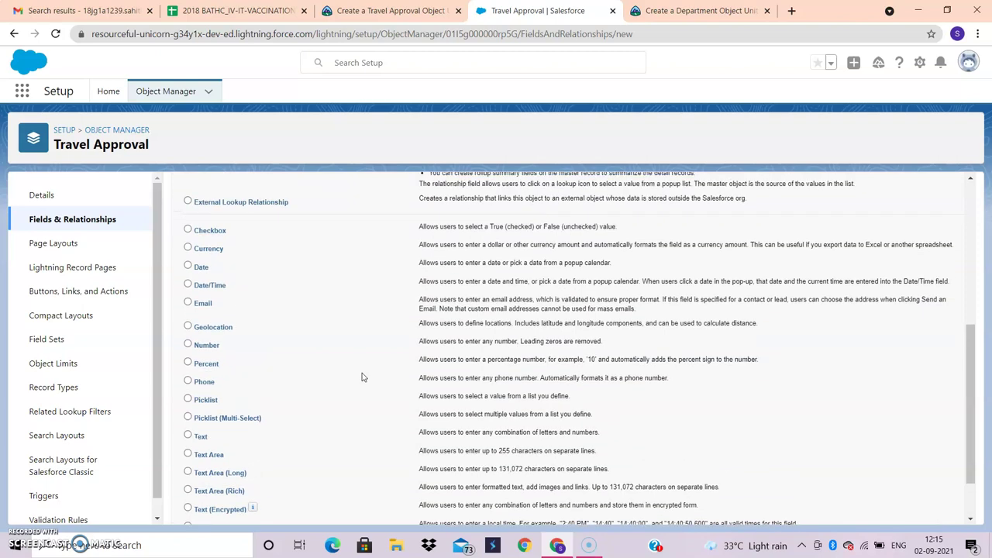
scroll(276, 362, down, 1)
scroll(277, 363, up, 1)
scroll(277, 363, down, 2)
scroll(276, 363, down, 3)
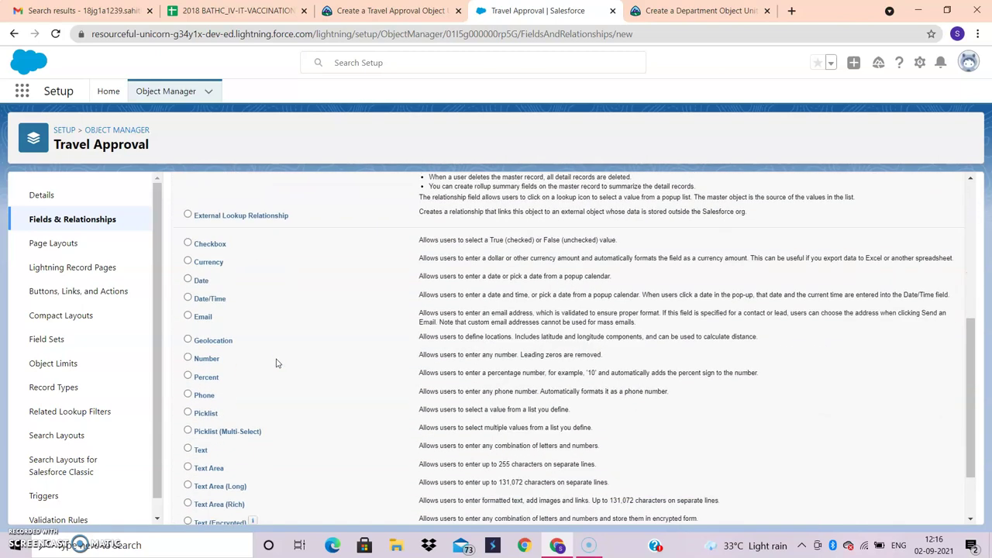
scroll(277, 363, down, 1)
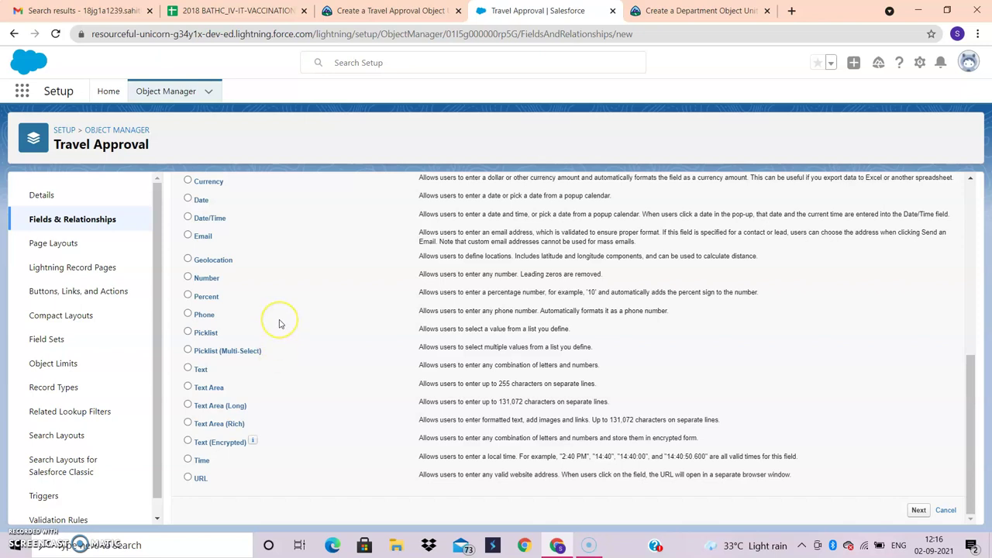
scroll(281, 324, up, 1)
scroll(280, 324, up, 1)
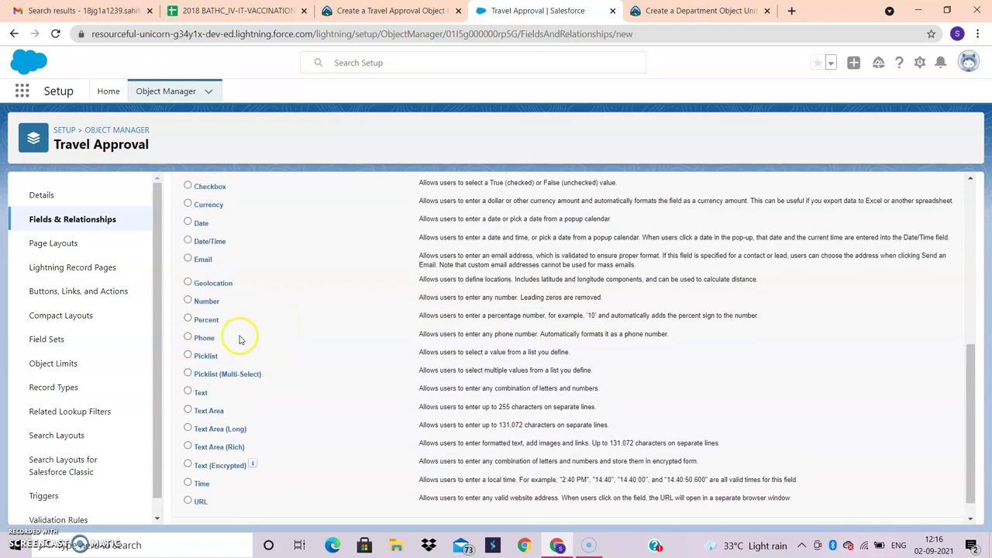
click(206, 358)
scroll(363, 383, up, 5)
click(730, 321)
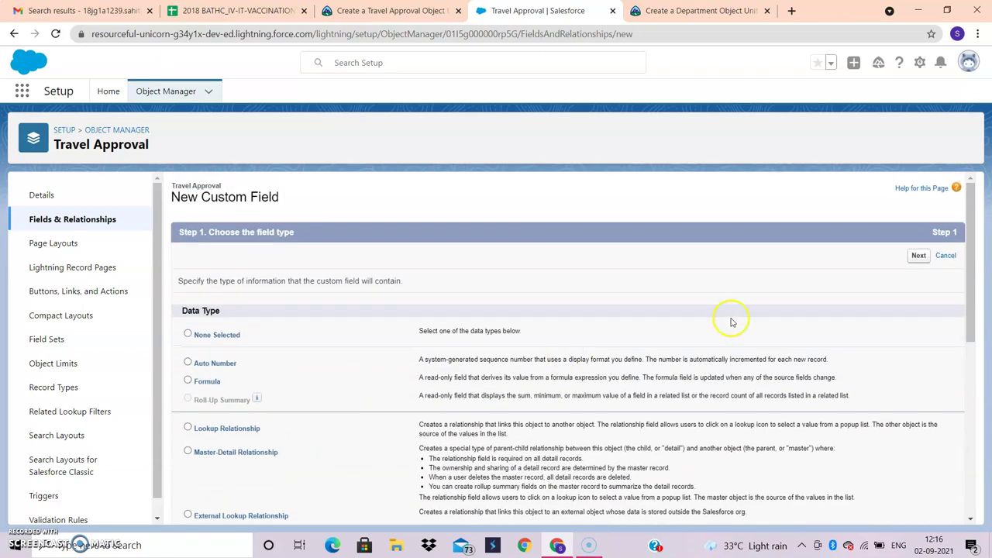
click(919, 255)
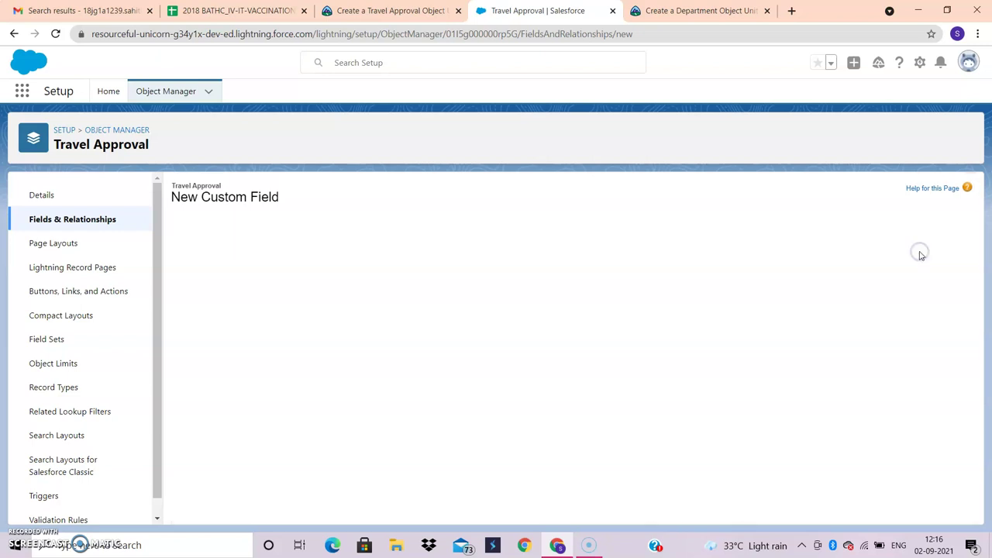
- Label the picklist field Status and choose to enter values, with each value separated by a new line
scroll(537, 352, down, 1)
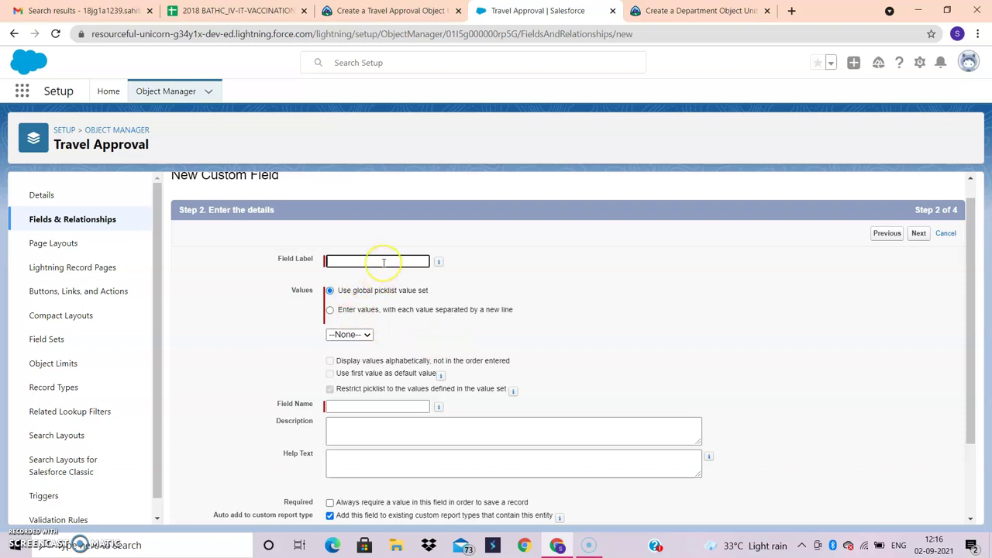
text(S)
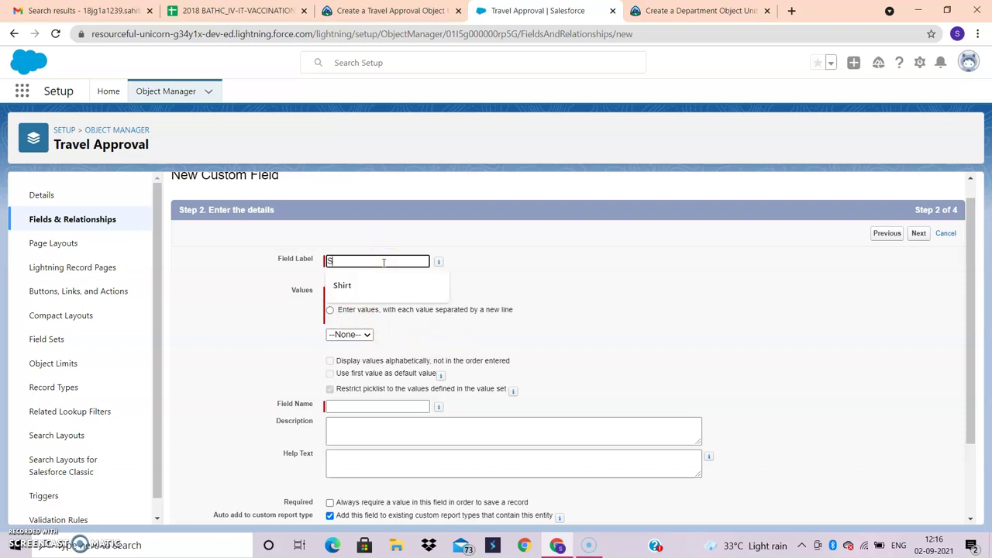
text(tatus)
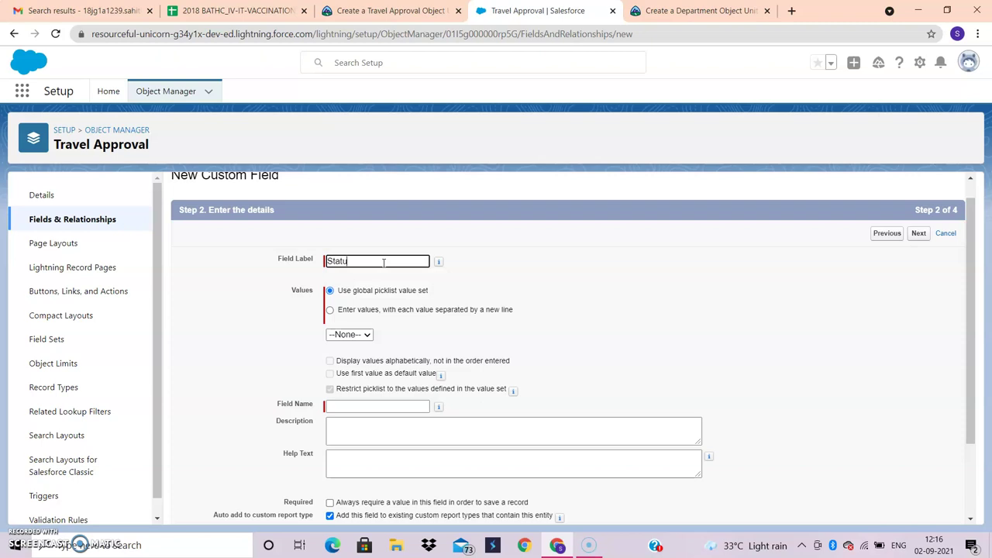
click(443, 310)
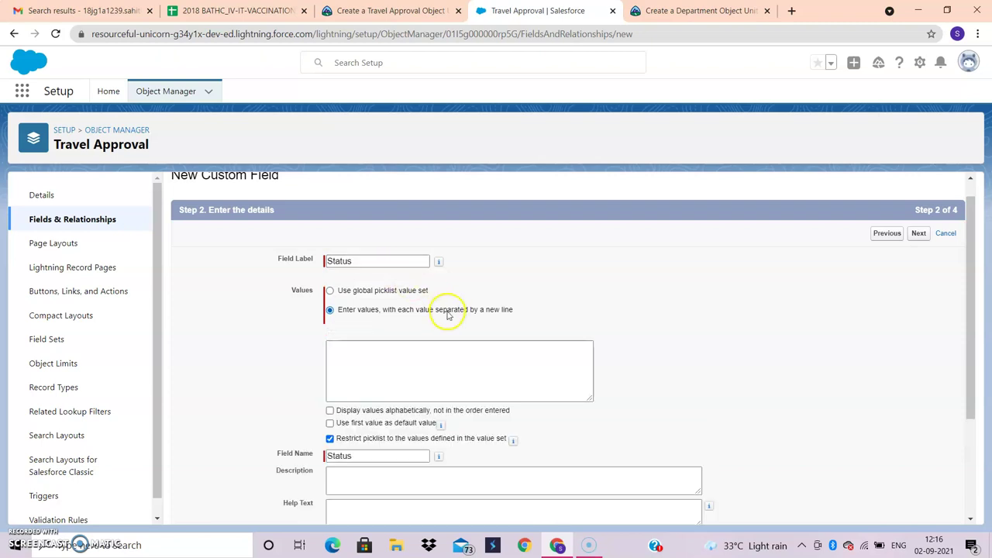
click(400, 359)
scroll(400, 359, down, 3)
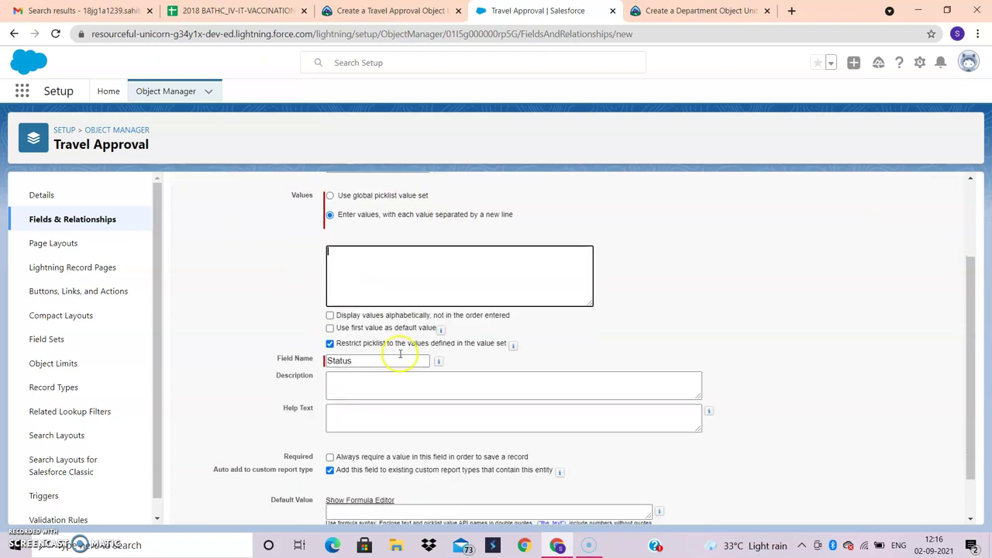
- Copy the Status values New, Submitted, Pending Approval, Approved, Rejected and Draft from the Trailhead instructions
click(391, 10)
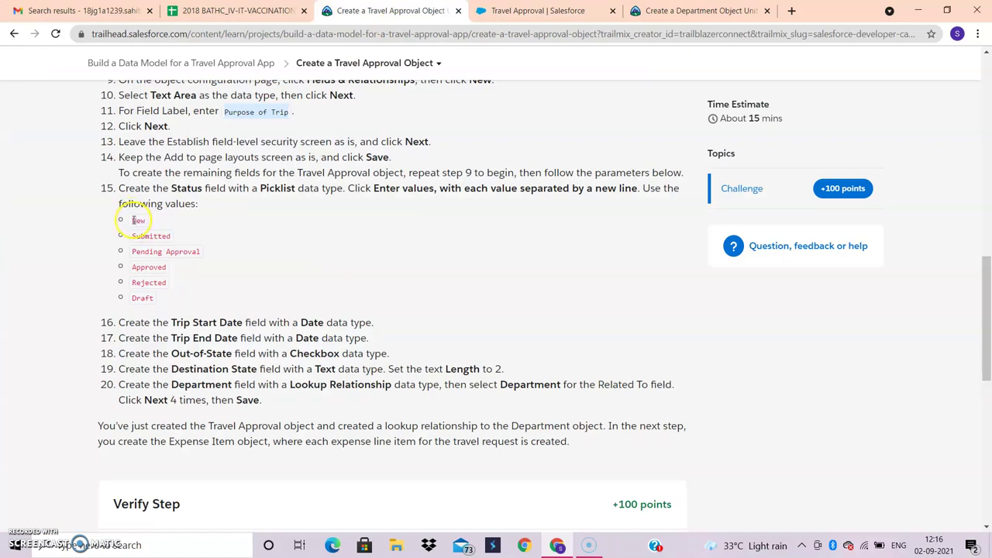
drag(132, 220, 169, 302)
key(ctrl+c)
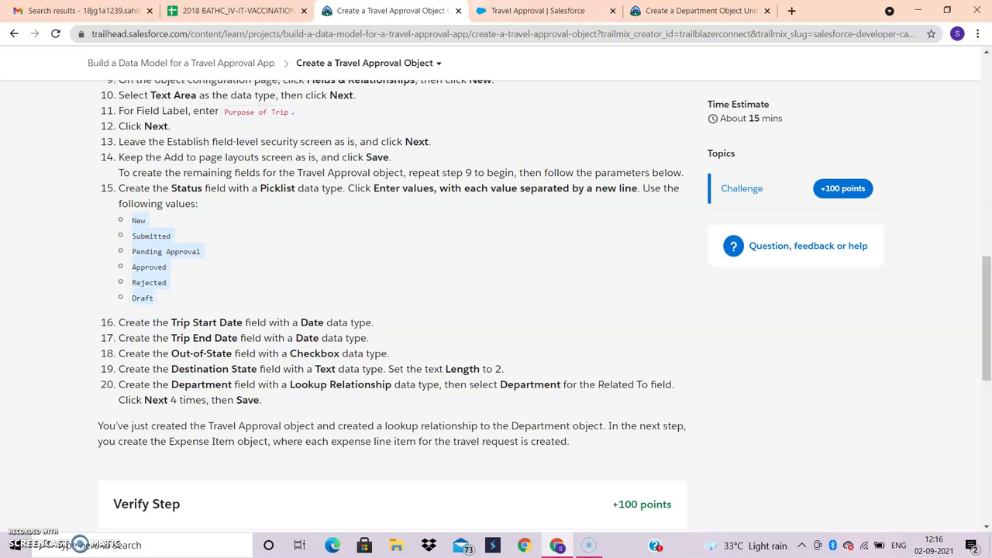
- Enter the copied values New, Submitted, Pending Approval, Approved, Rejected and Draft as the Status field's picklist values
click(538, 10)
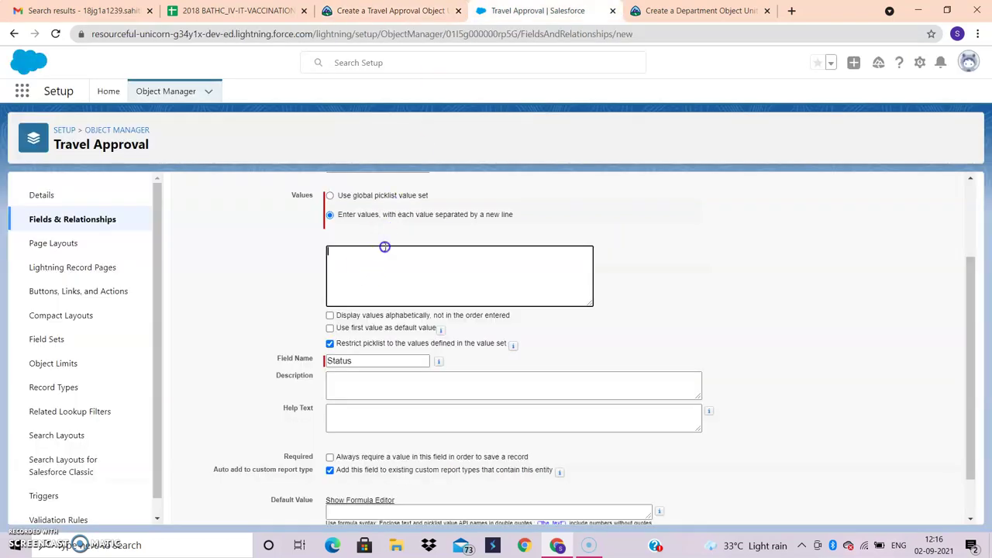
key(ctrl+v)
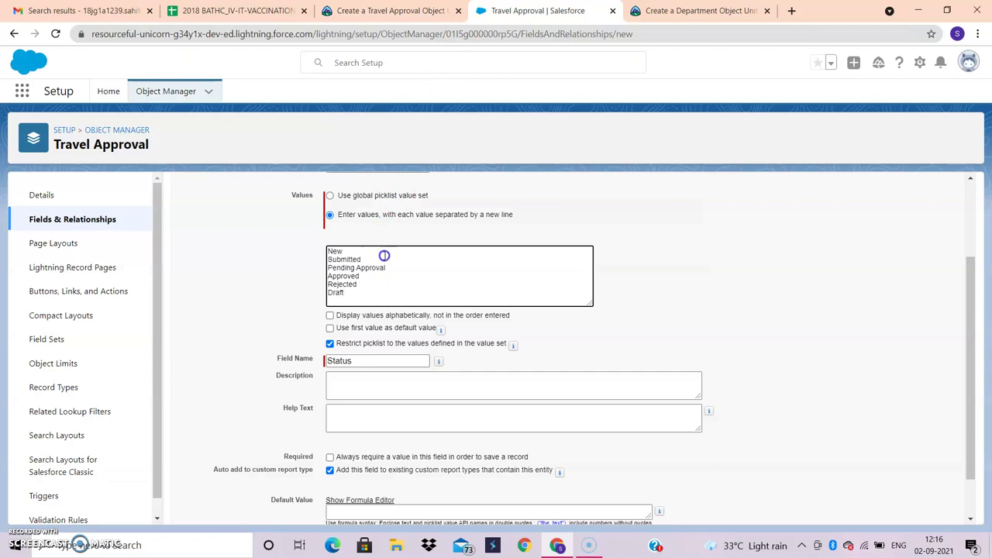
scroll(414, 299, down, 1)
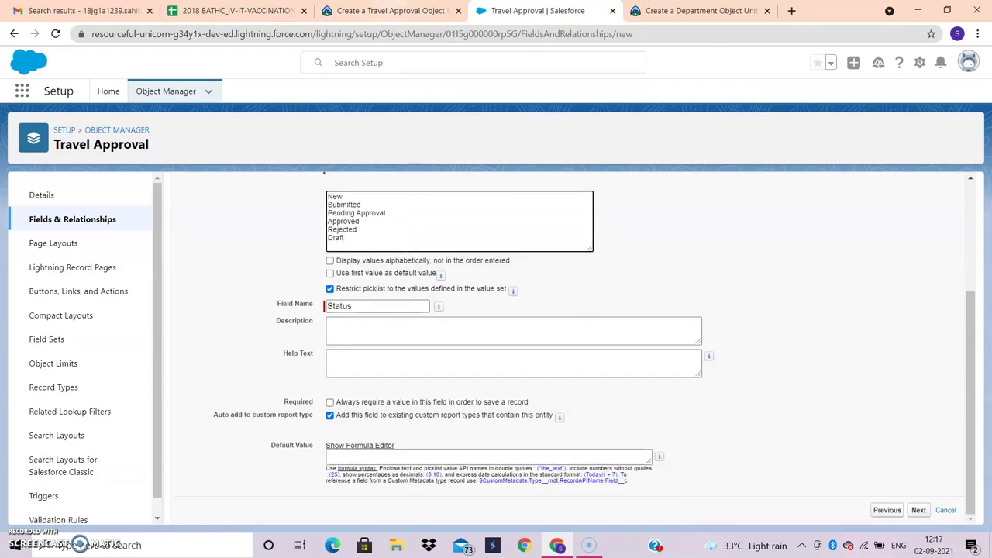
click(391, 10)
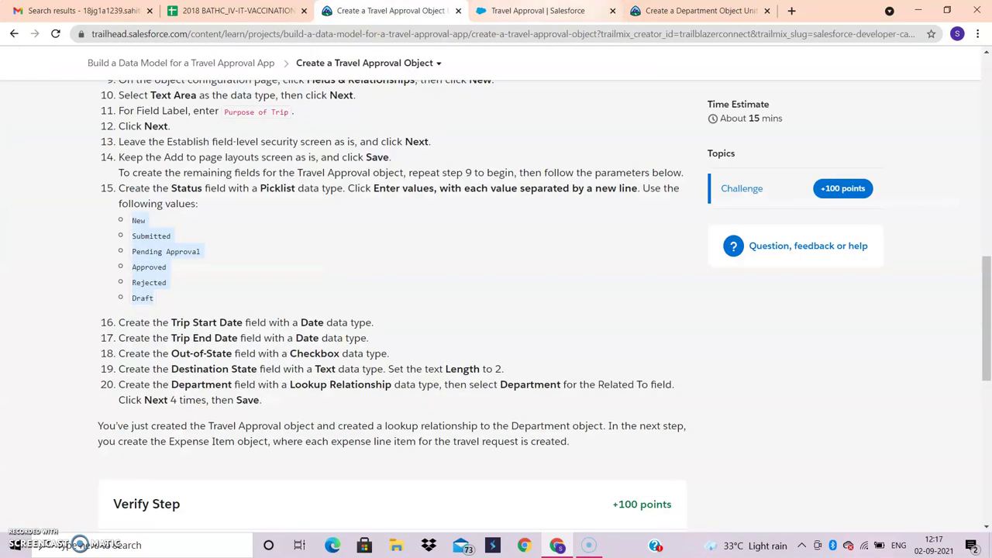
click(538, 11)
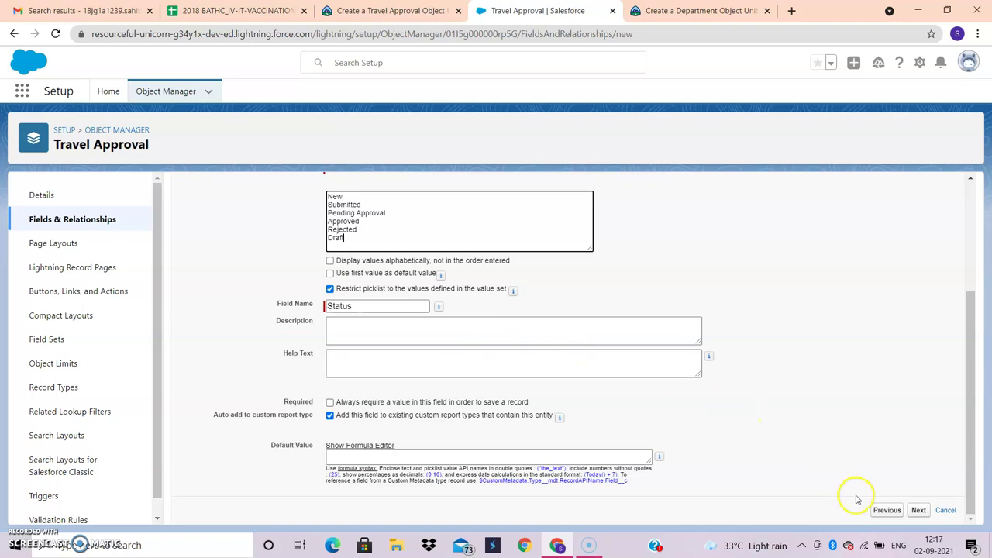
- Keep the default field-level security and page layout for the Status picklist field and save it
click(915, 510)
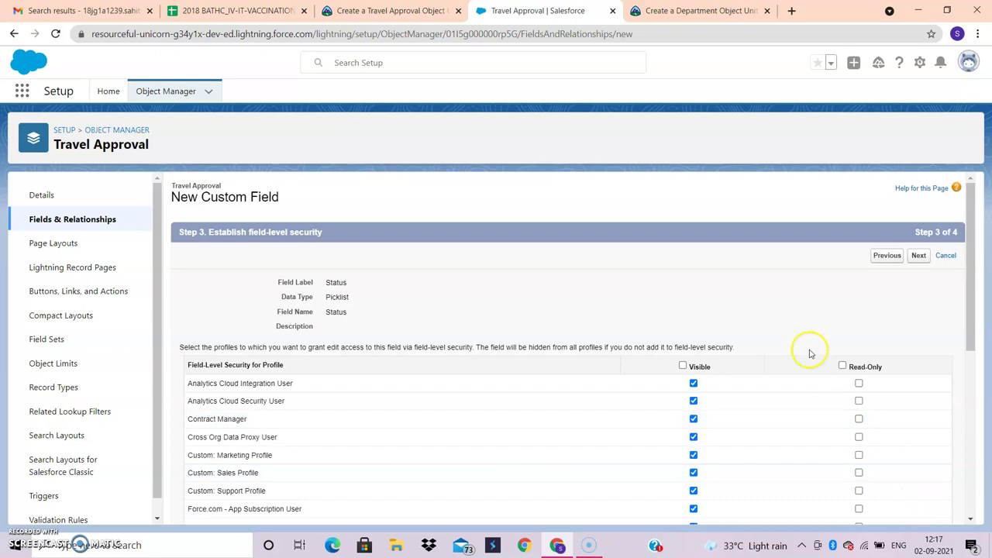
click(919, 258)
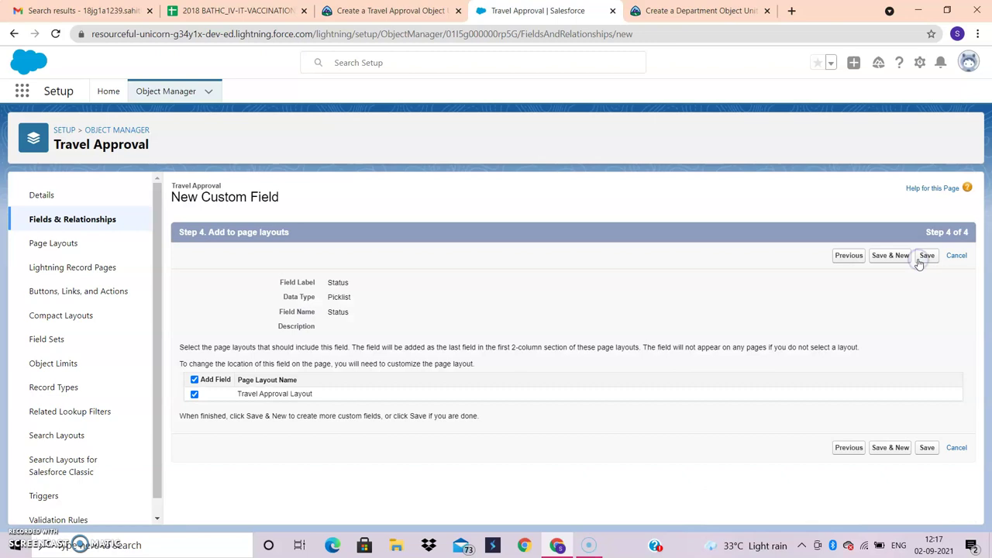
click(927, 257)
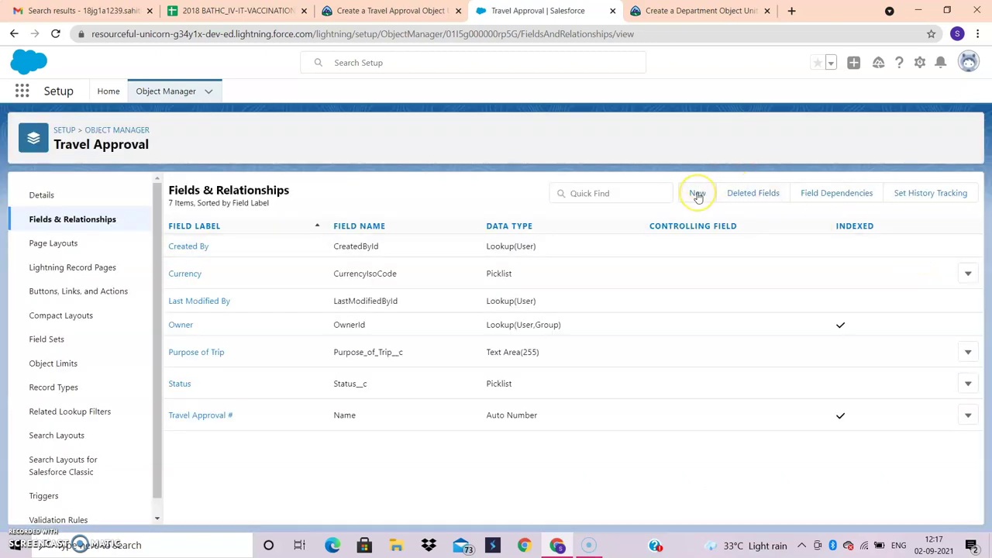
- Start another custom field on the Travel Approval object with the Date data type and continue to its details
click(698, 194)
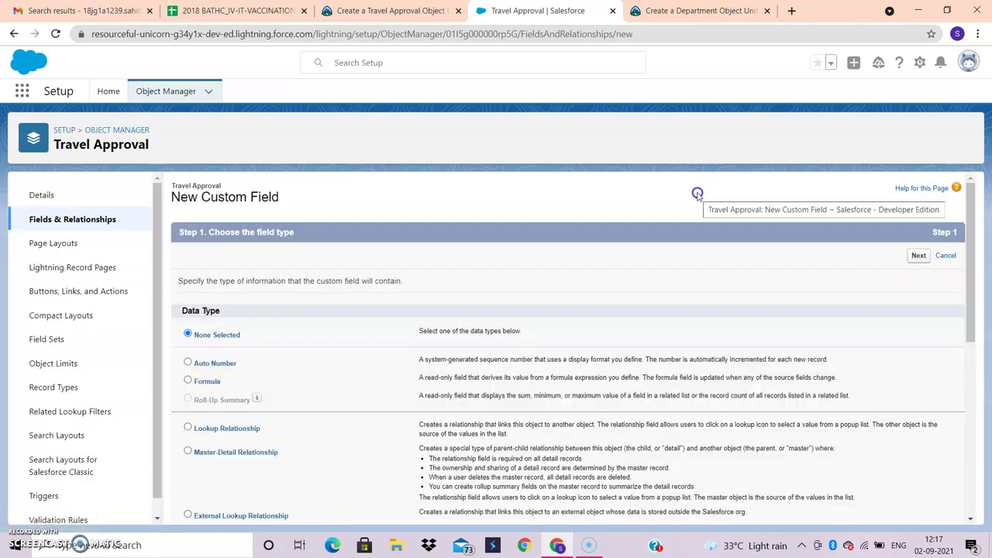
scroll(471, 316, down, 4)
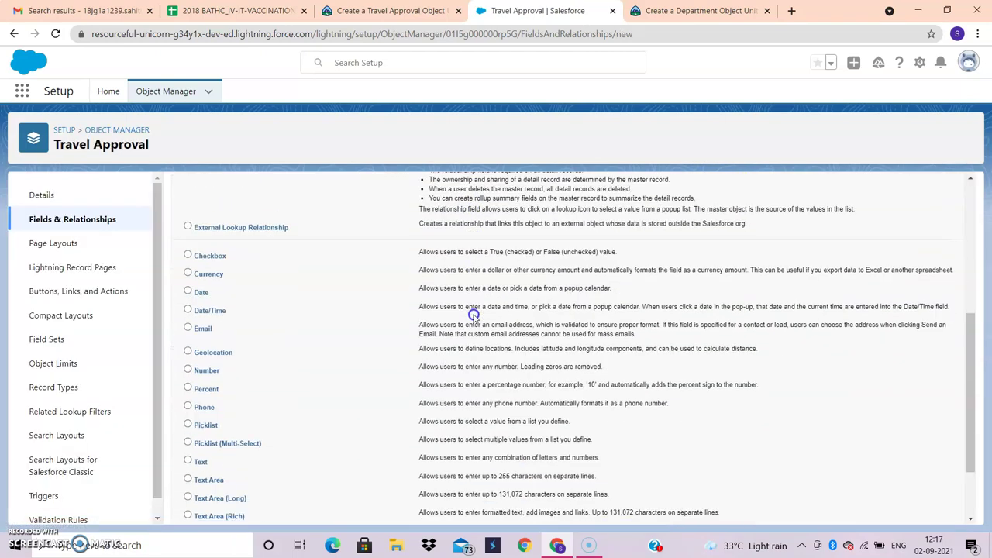
scroll(471, 314, down, 1)
scroll(472, 314, up, 2)
click(198, 336)
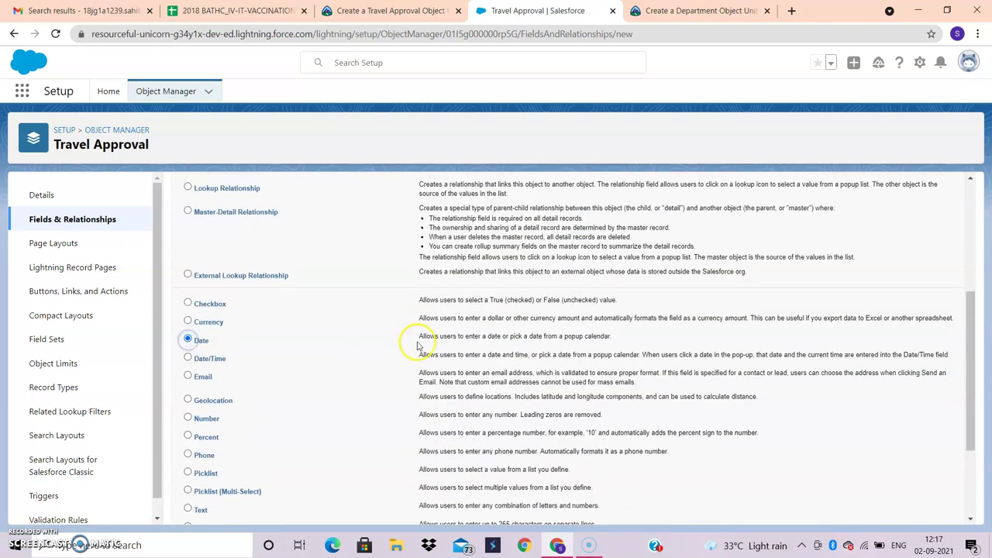
scroll(411, 343, up, 3)
scroll(416, 344, up, 1)
click(909, 259)
- Copy the name Trip Start Date from the Trailhead instructions and use it as the date field's label
click(355, 283)
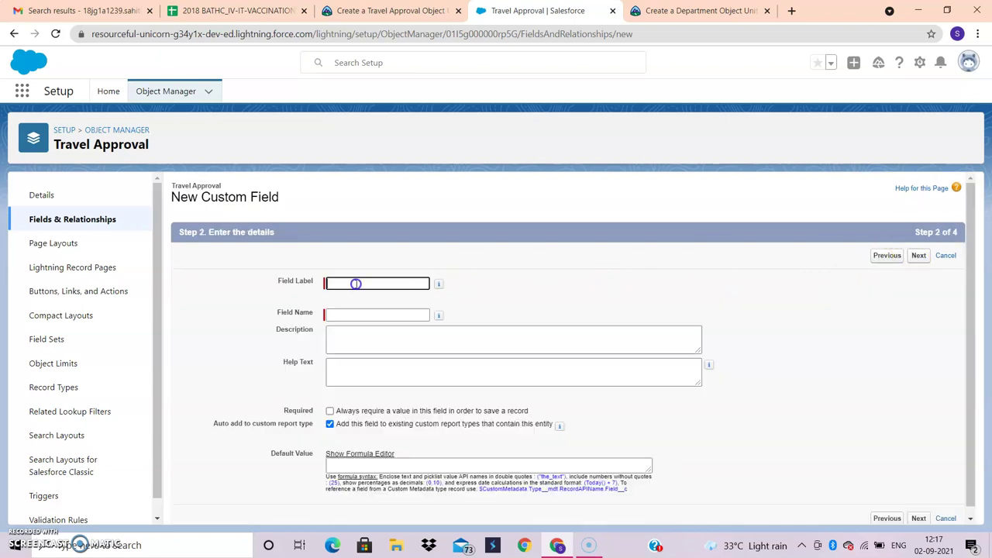
click(388, 11)
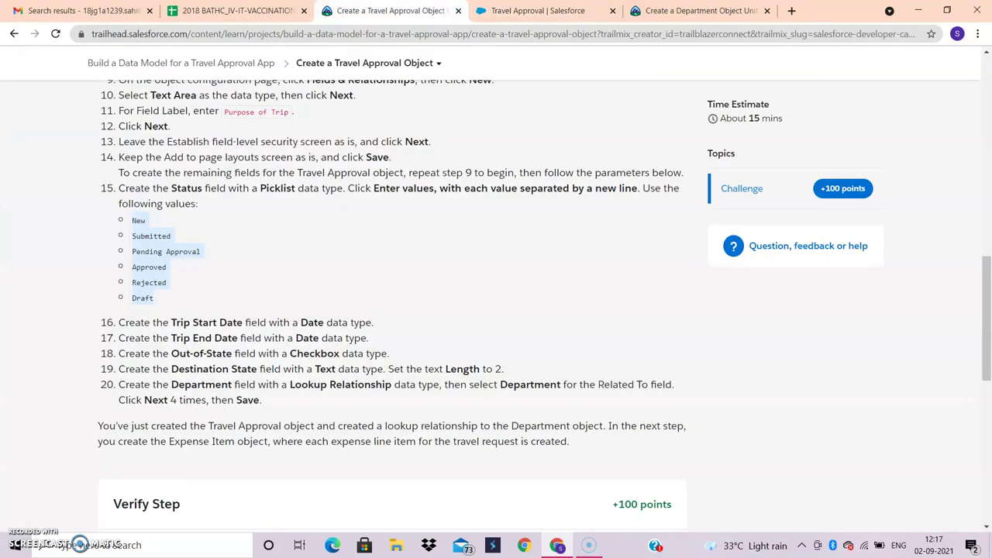
drag(172, 322, 243, 324)
key(ctrl+c)
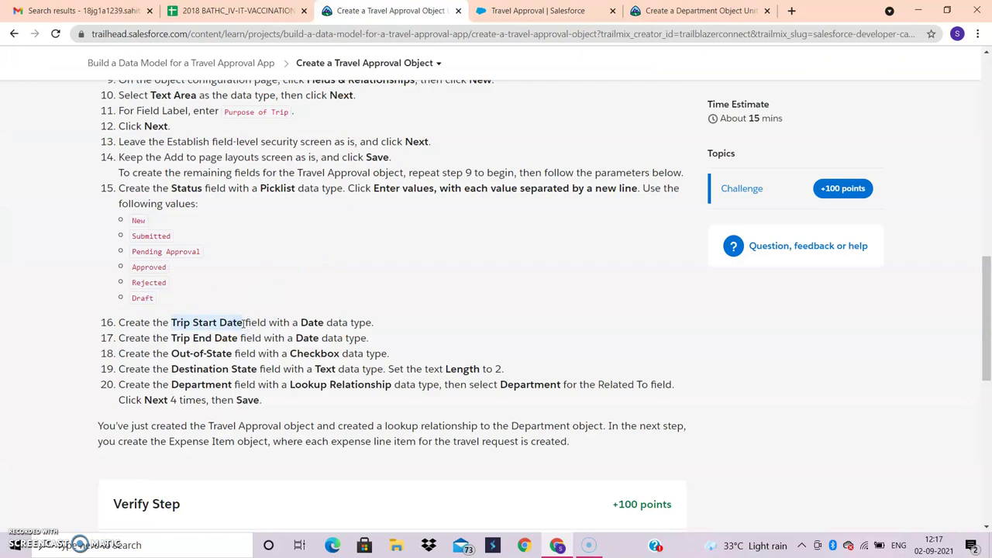
key(ctrl+Tab)
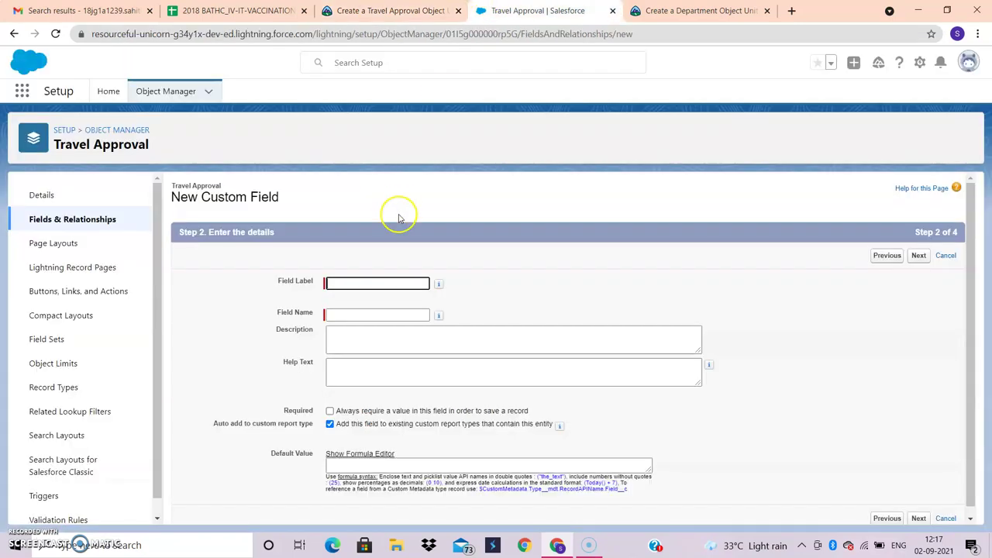
click(409, 281)
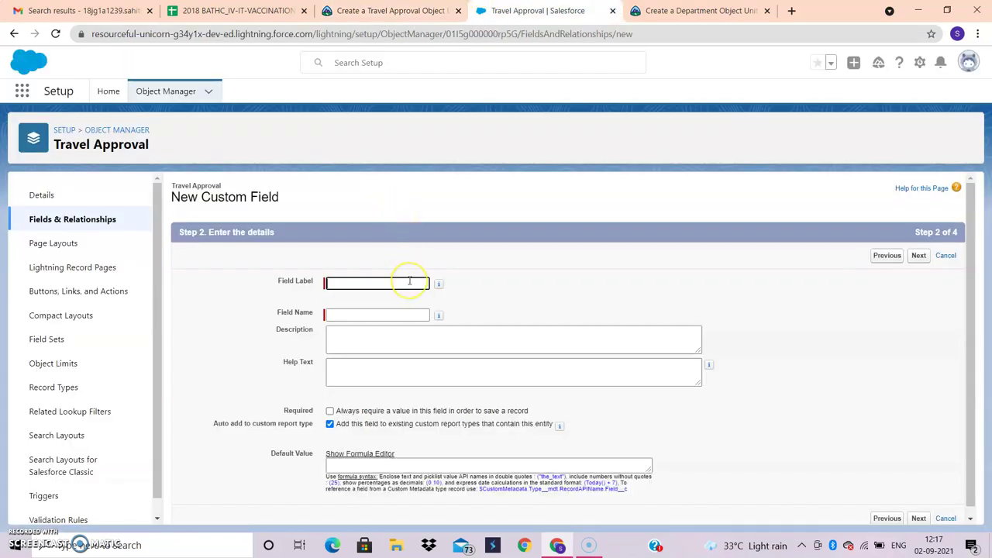
key(ctrl+v)
click(496, 299)
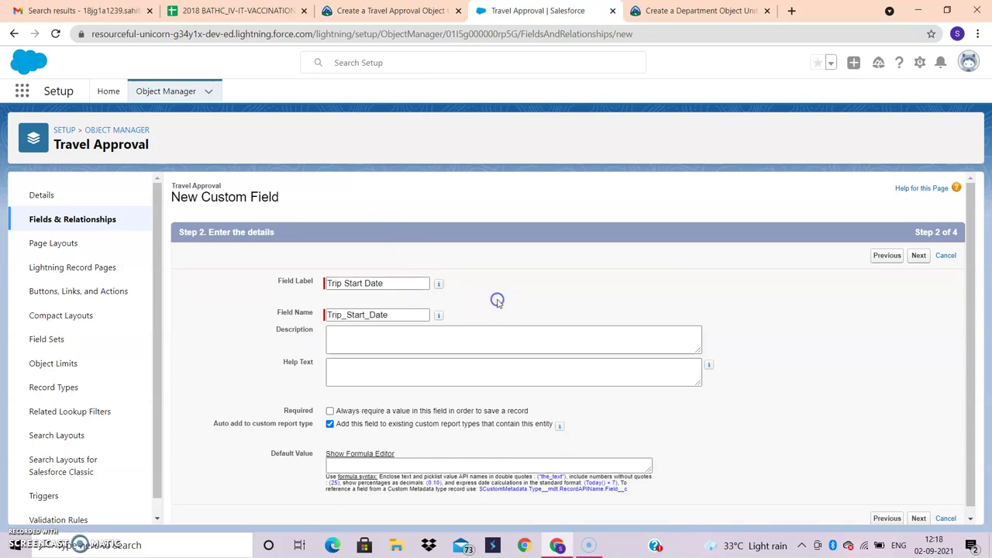
- Keep the default field-level security and page layout for the Trip Start Date field and save it
scroll(498, 304, down, 1)
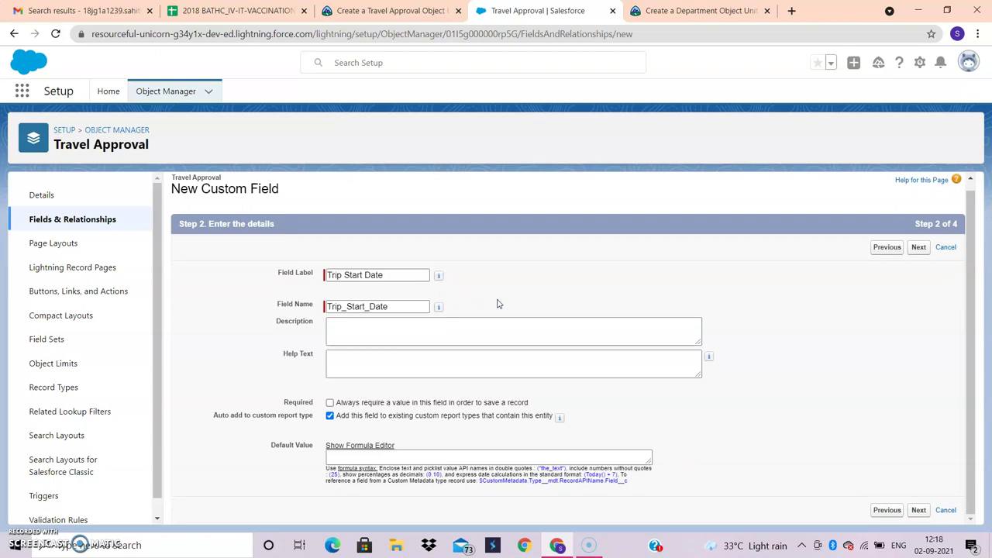
click(566, 338)
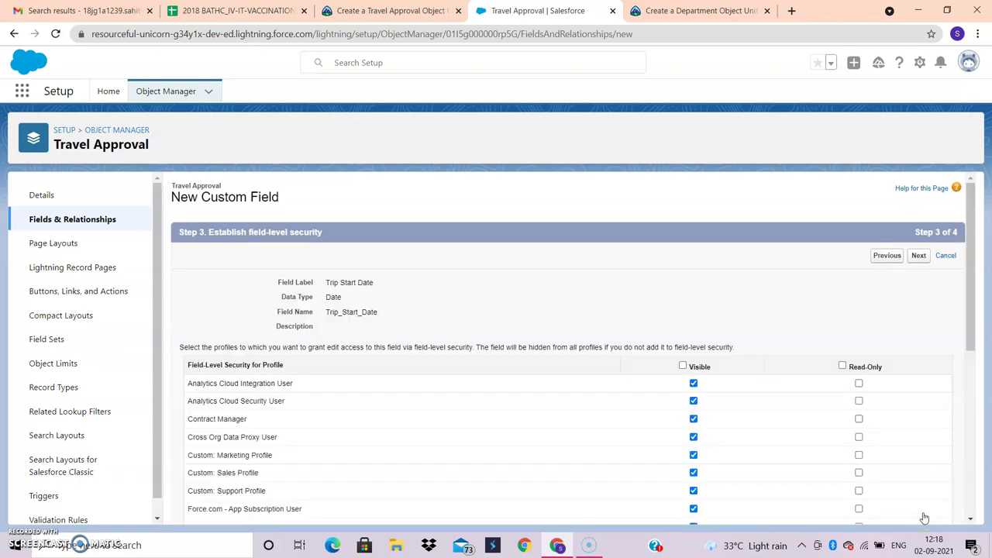
click(918, 257)
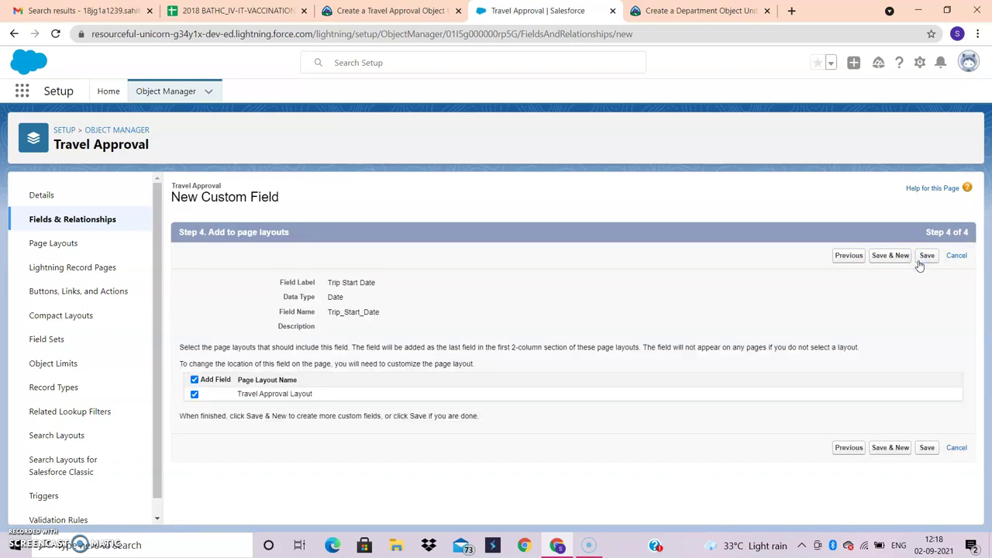
click(922, 257)
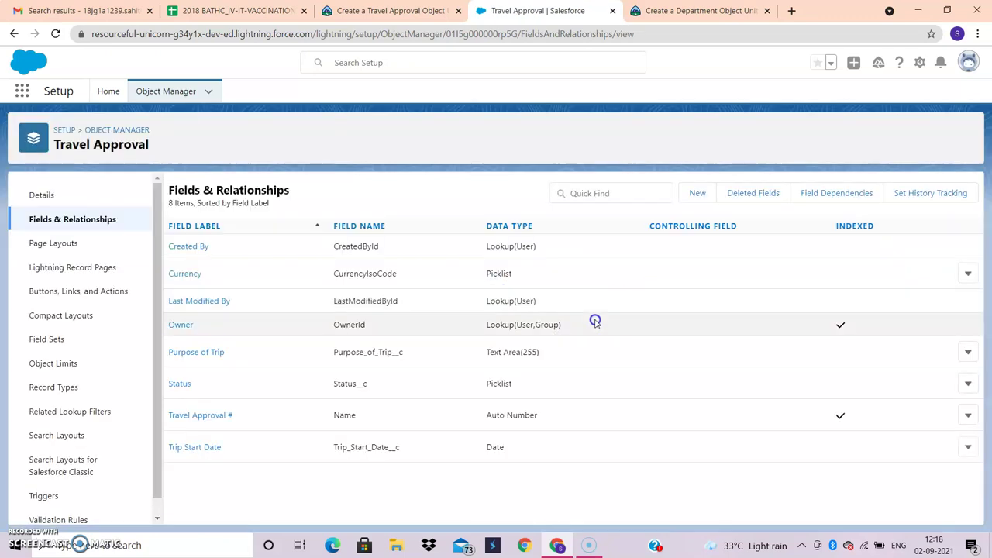
- Start a second Date custom field on the Travel Approval object and continue to its details
click(700, 194)
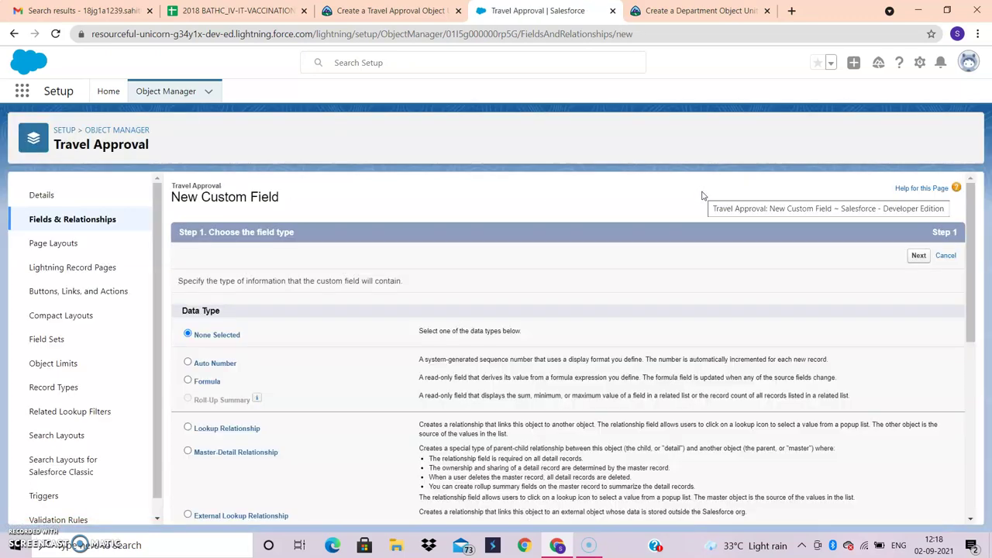
scroll(317, 414, down, 3)
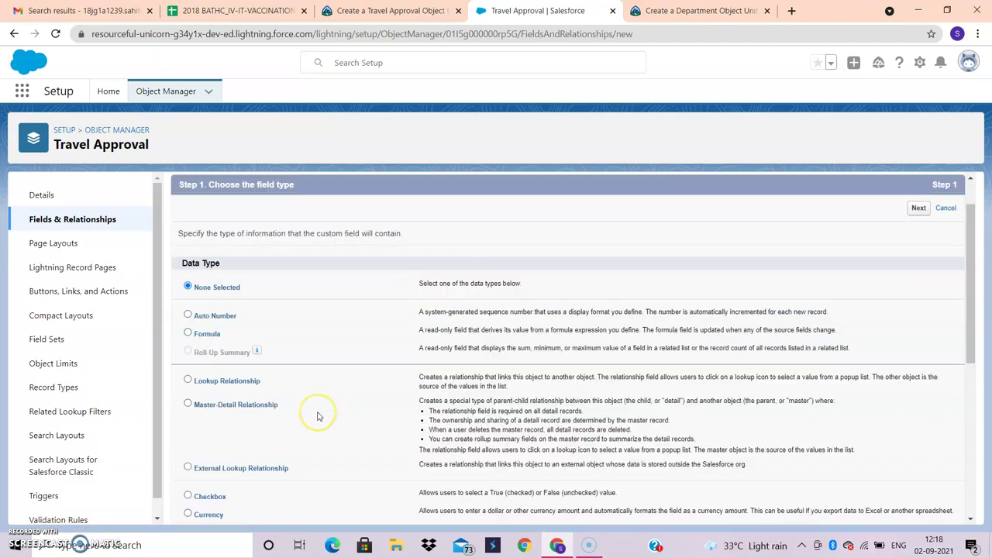
click(188, 330)
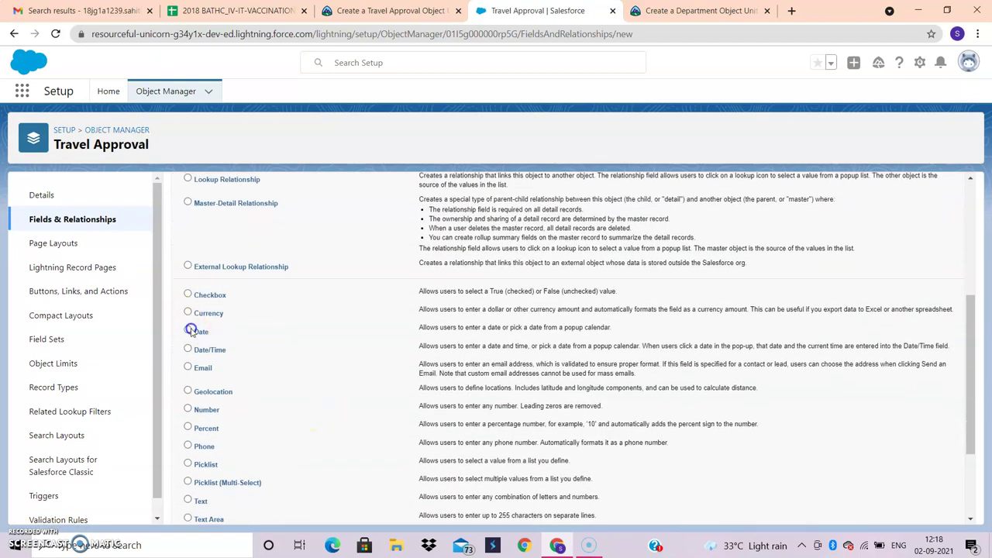
scroll(593, 325, up, 3)
click(915, 256)
- Copy the name Trip End Date from the Trailhead instructions and use it as the new date field's label
click(388, 11)
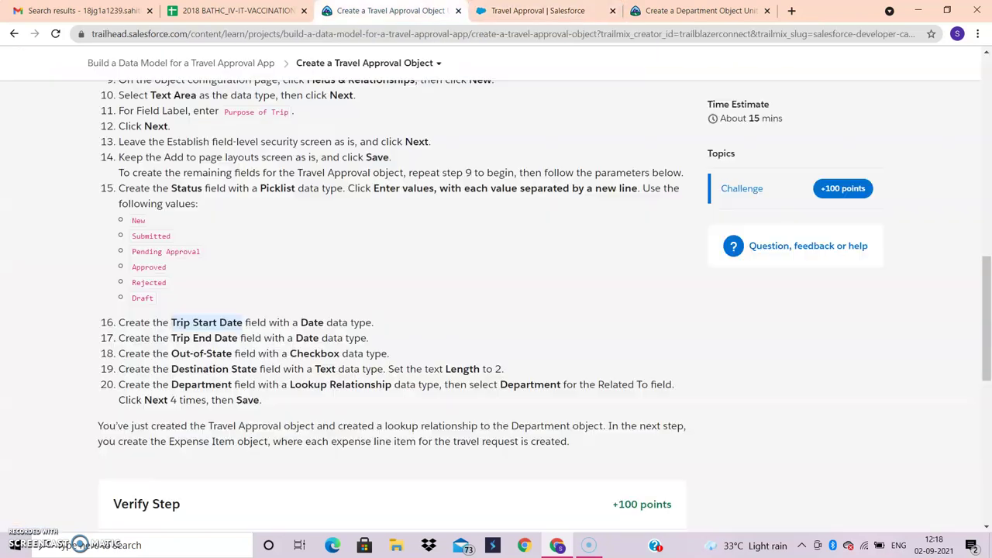
drag(172, 338, 239, 338)
key(ctrl+c)
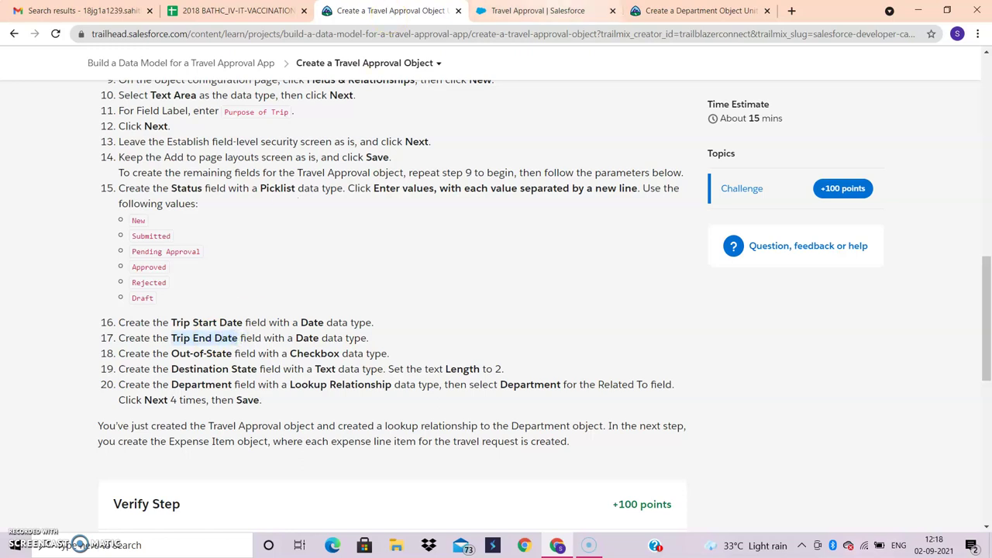
click(542, 10)
click(364, 281)
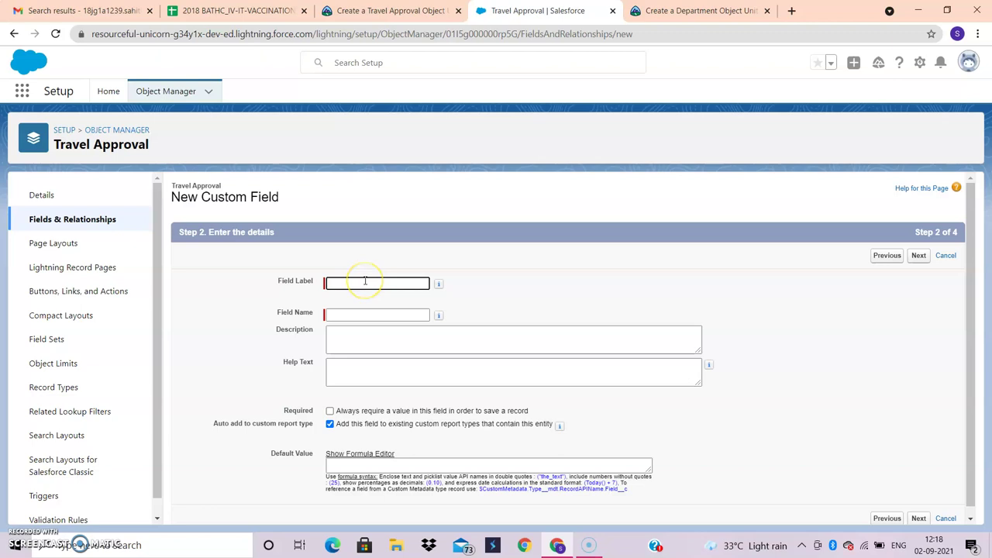
key(ctrl+v)
click(513, 279)
- Keep the default field-level security and page layout for the Trip End Date field and save it
scroll(456, 377, down, 1)
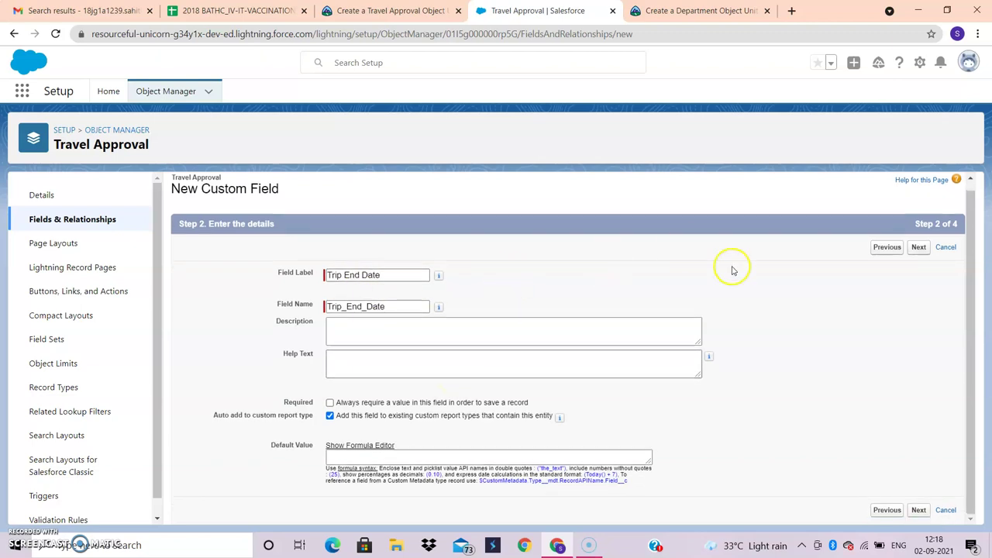
click(925, 246)
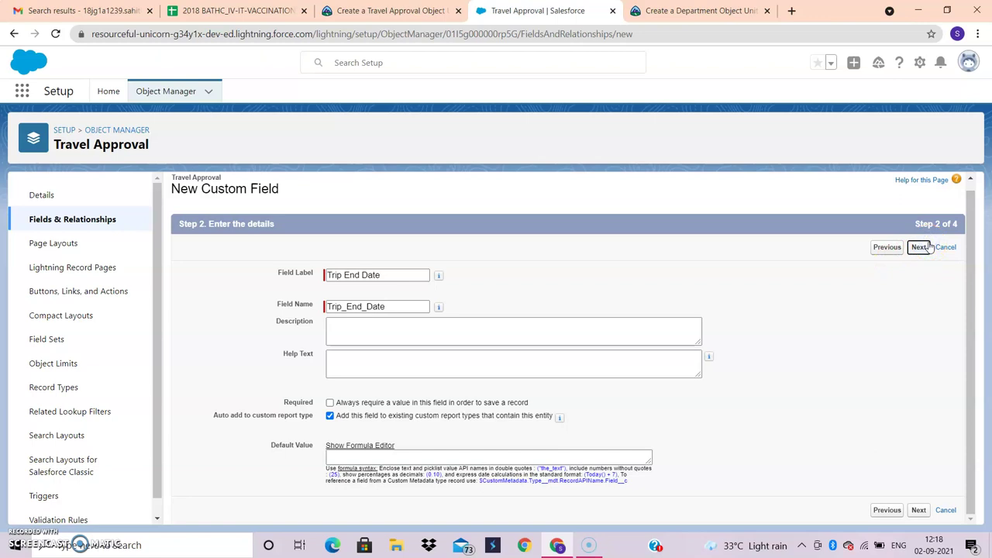
click(920, 254)
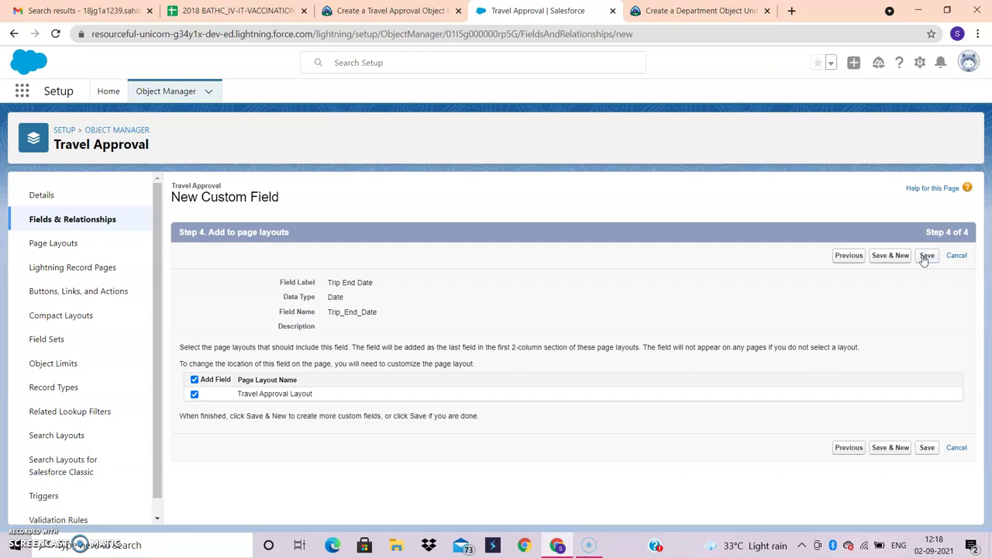
click(928, 256)
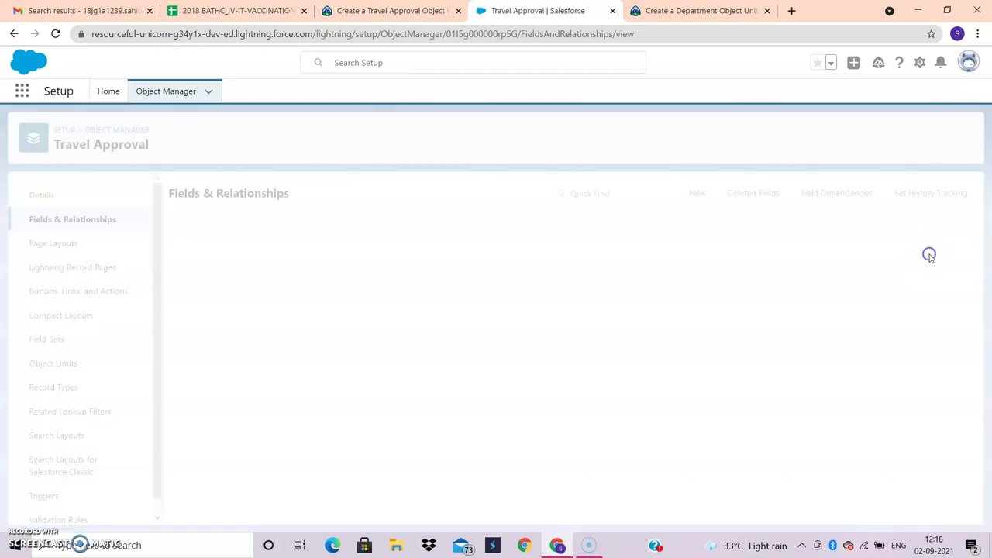
- Start a new Checkbox custom field on the Travel Approval object and continue to its details
click(690, 194)
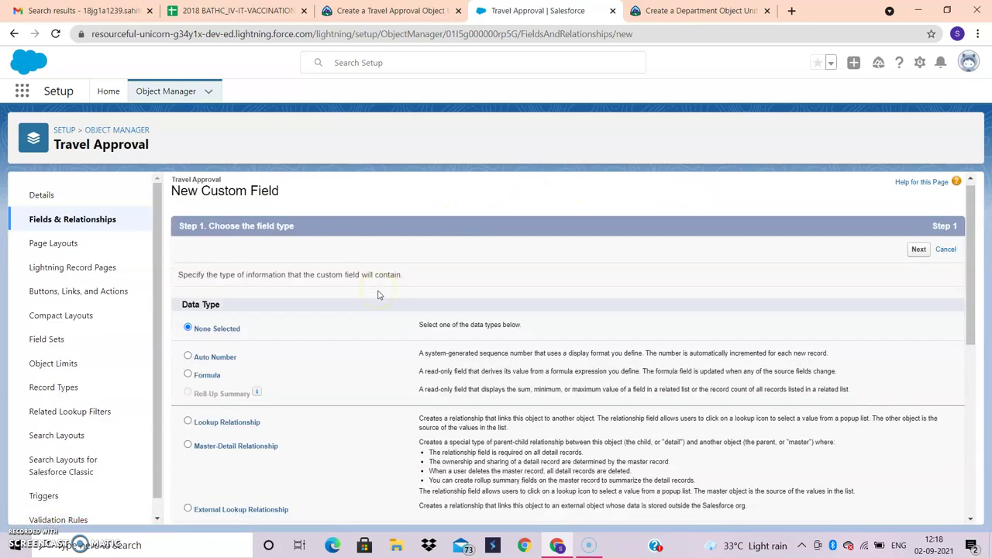
scroll(379, 295, down, 1)
scroll(379, 294, down, 5)
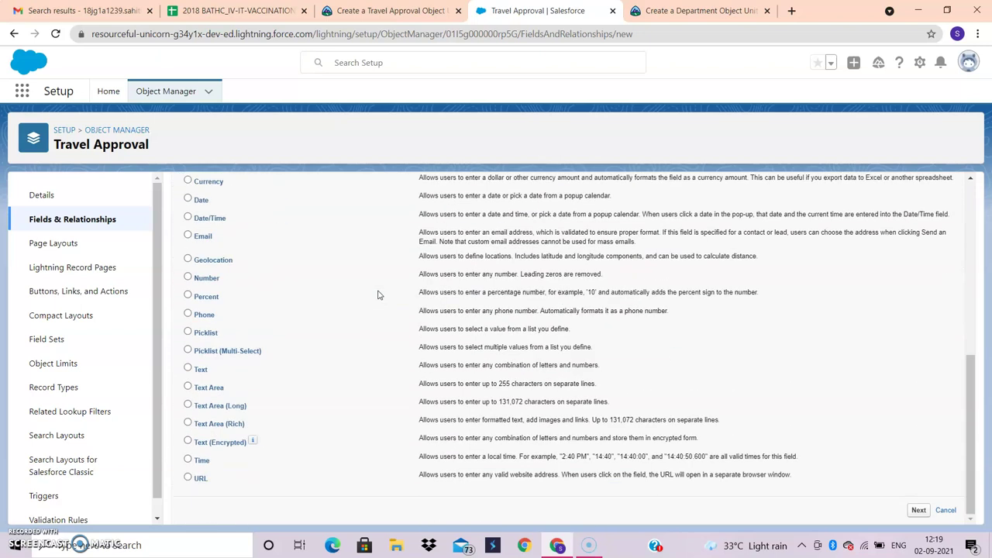
scroll(379, 294, up, 3)
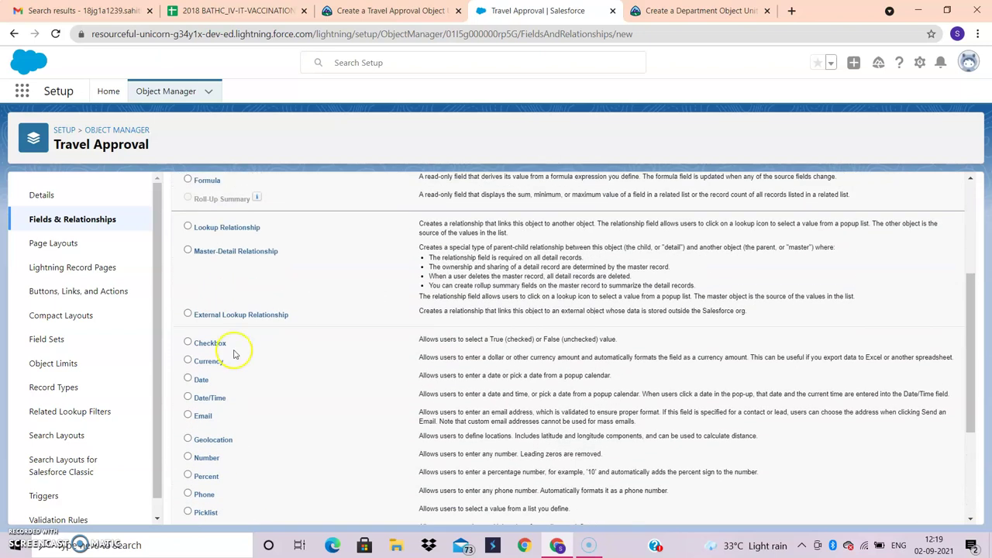
click(221, 348)
scroll(476, 345, up, 3)
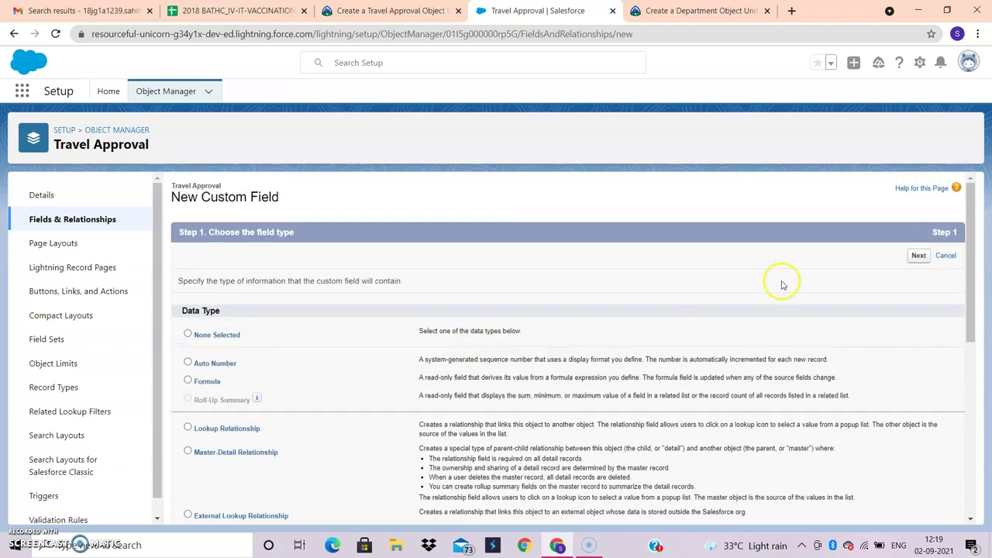
click(917, 257)
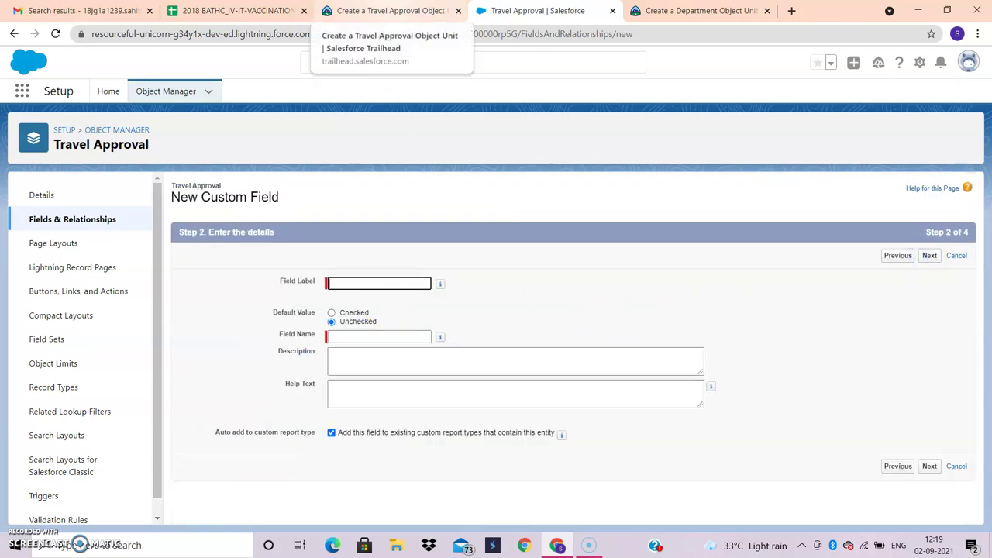
- Copy the name Out-of-State from the Trailhead instructions and use it as the checkbox field's label
click(384, 10)
click(172, 354)
drag(171, 354, 239, 355)
key(ctrl+c)
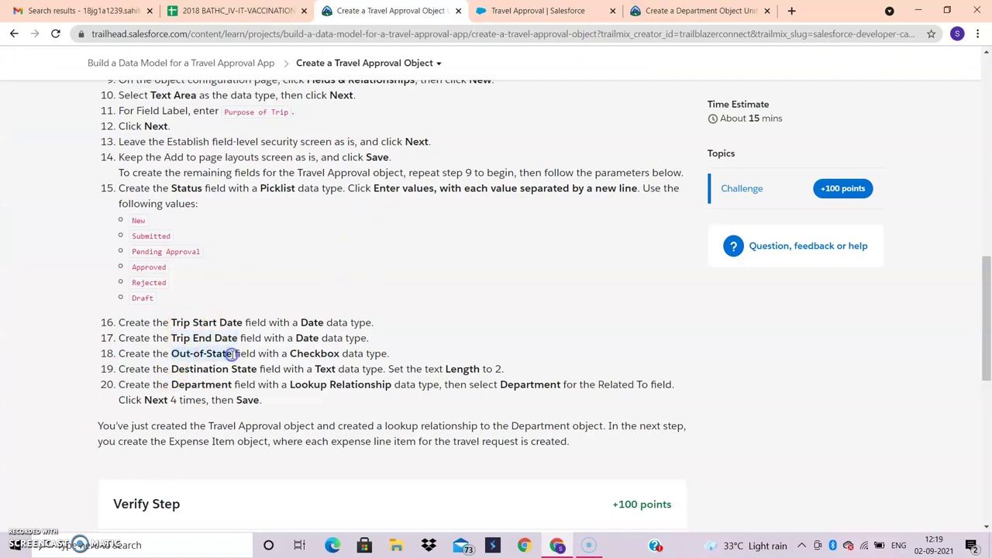
click(507, 10)
click(345, 282)
key(ctrl+v)
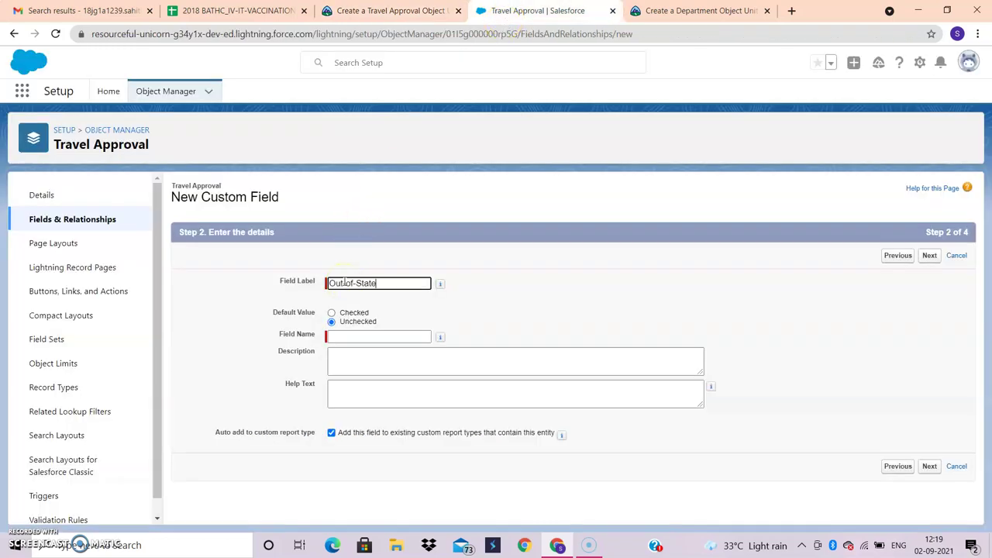
click(391, 11)
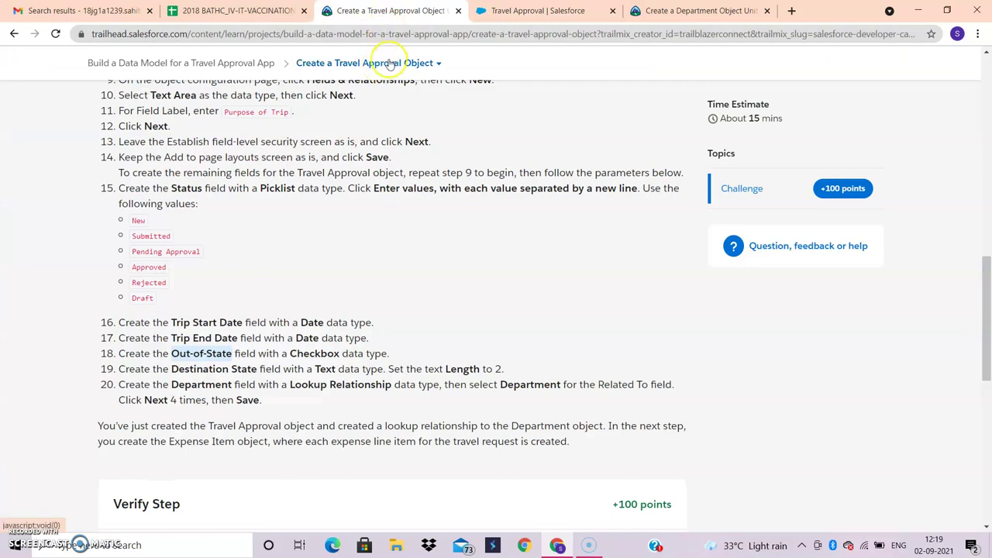
click(538, 11)
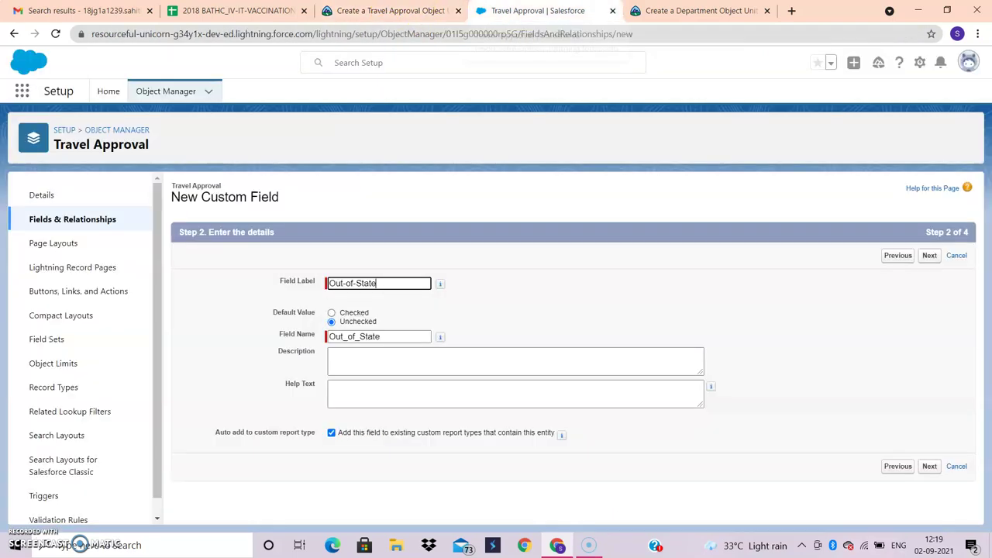
click(454, 307)
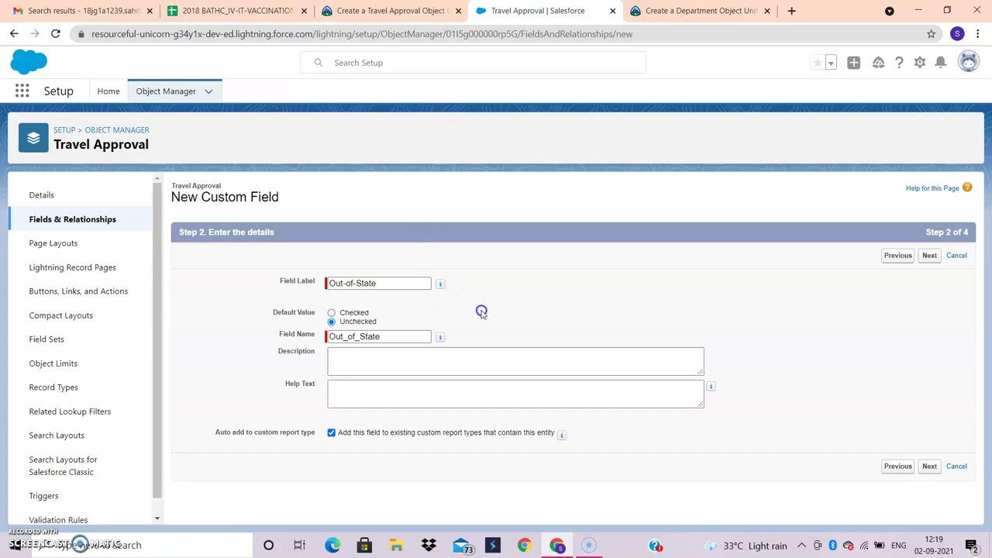
- Keep the default field-level security and page layout for the Out-of-State field and save it
click(929, 465)
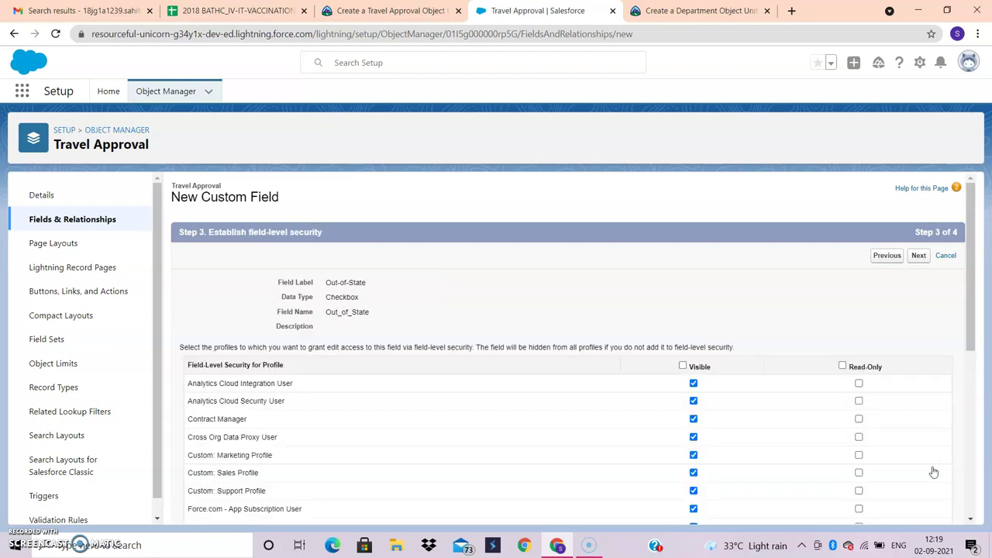
scroll(936, 457, down, 1)
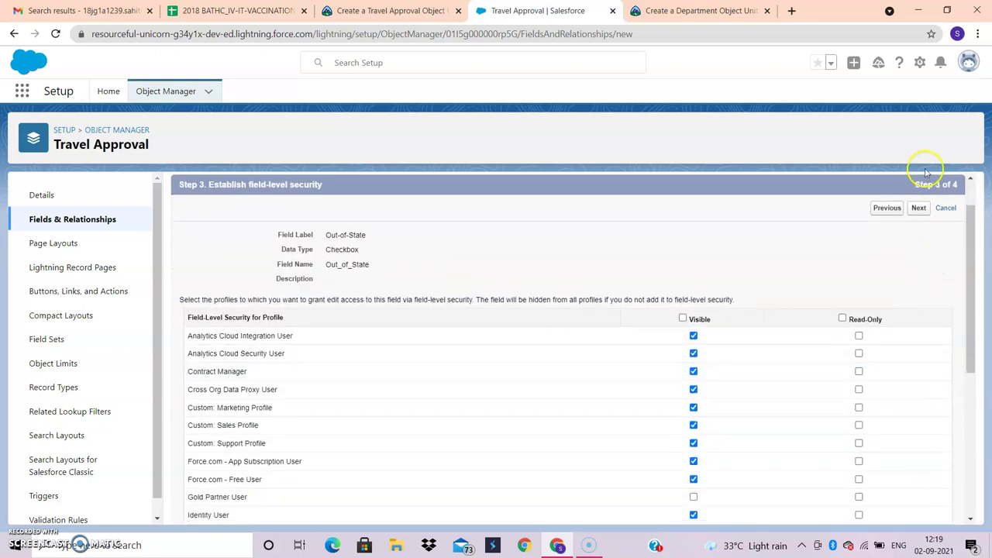
click(920, 208)
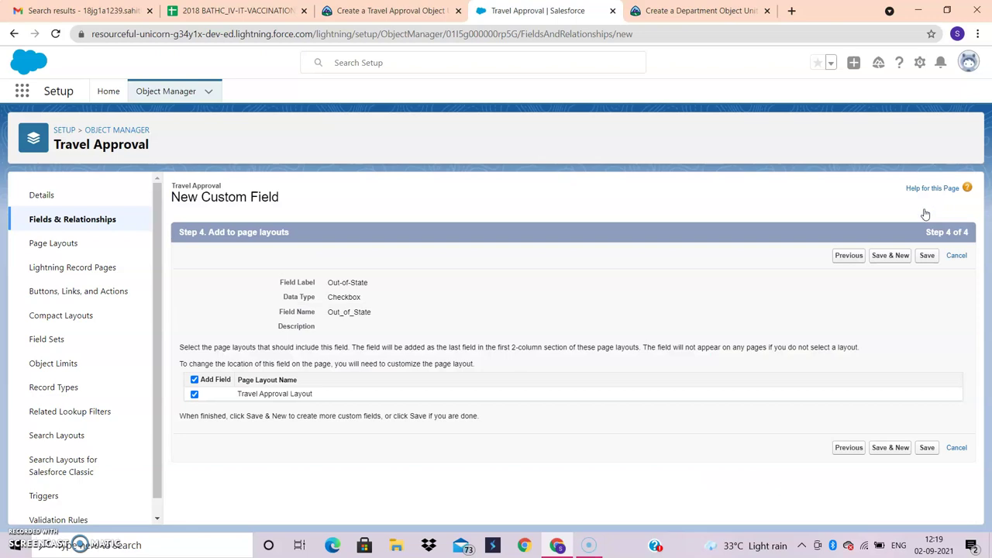
click(927, 255)
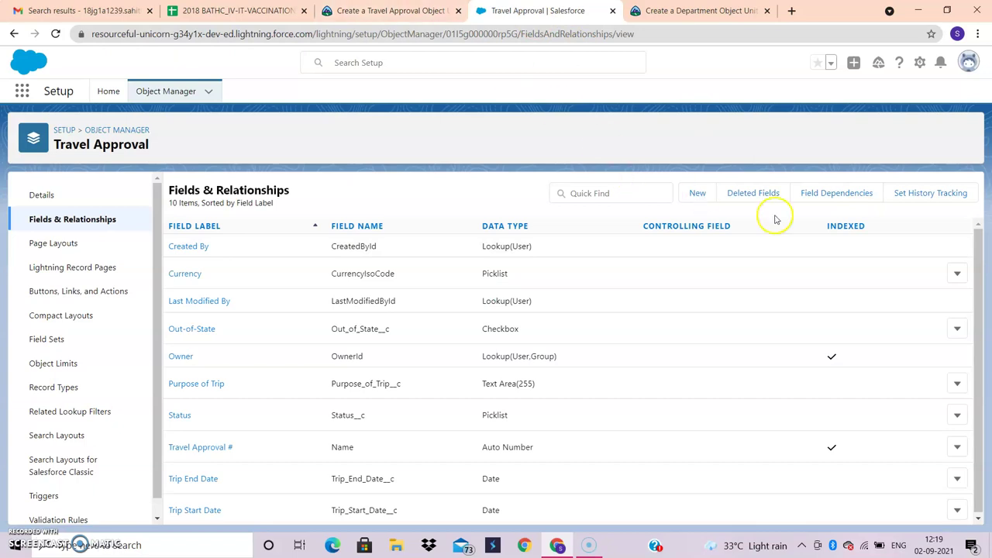
- Start a new Text custom field on the Travel Approval object and continue to its details
click(696, 193)
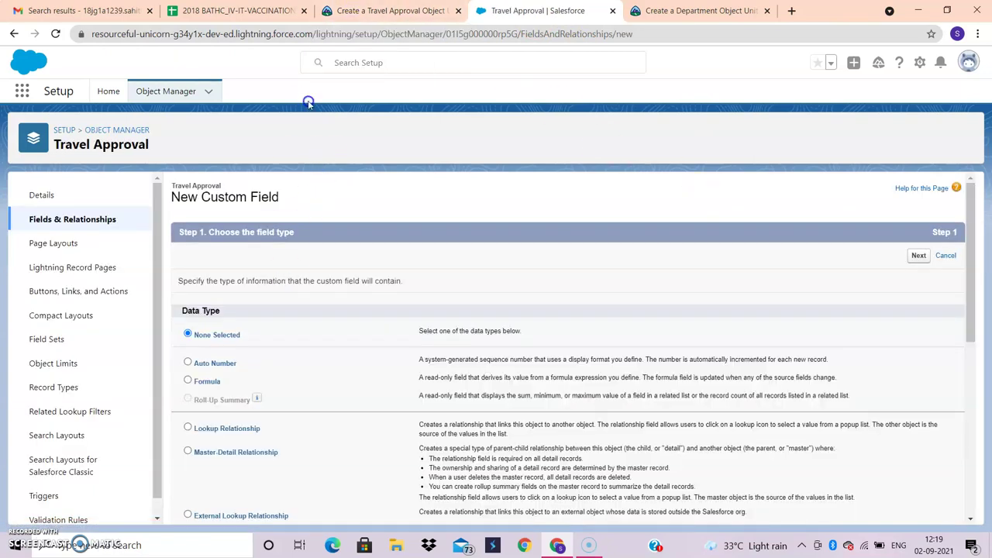
scroll(320, 250, down, 5)
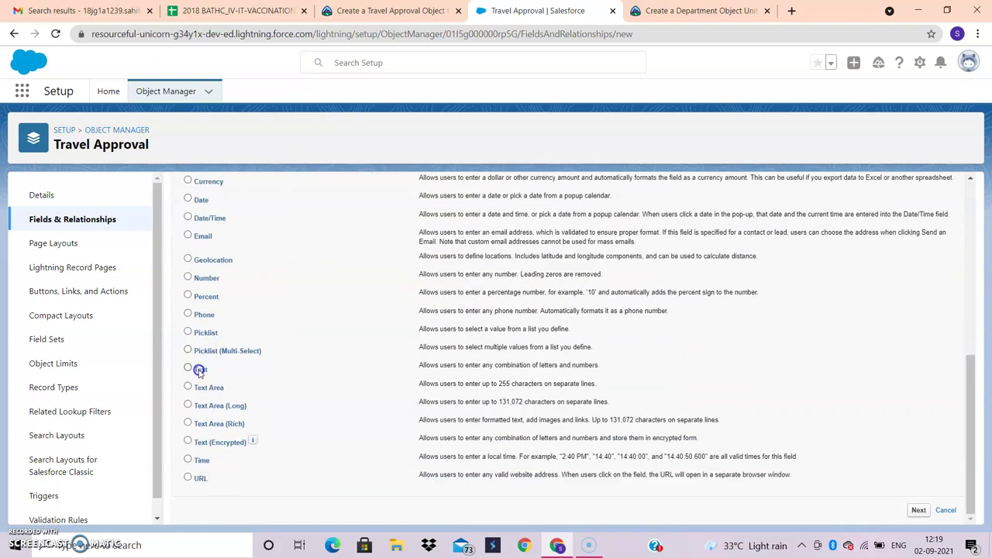
click(917, 510)
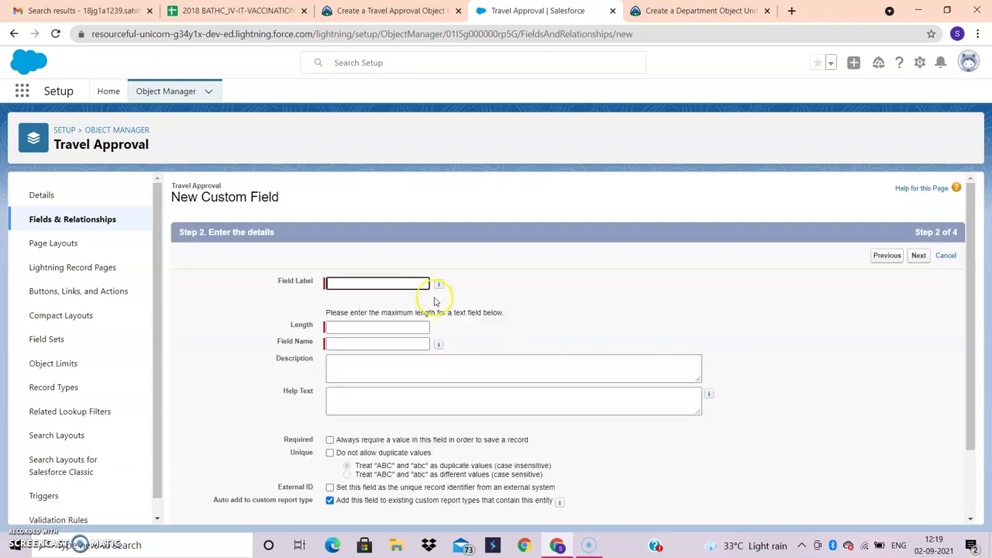
- Copy the name Destination State from the Trailhead instructions as the text field's label and set its length to 2
click(387, 11)
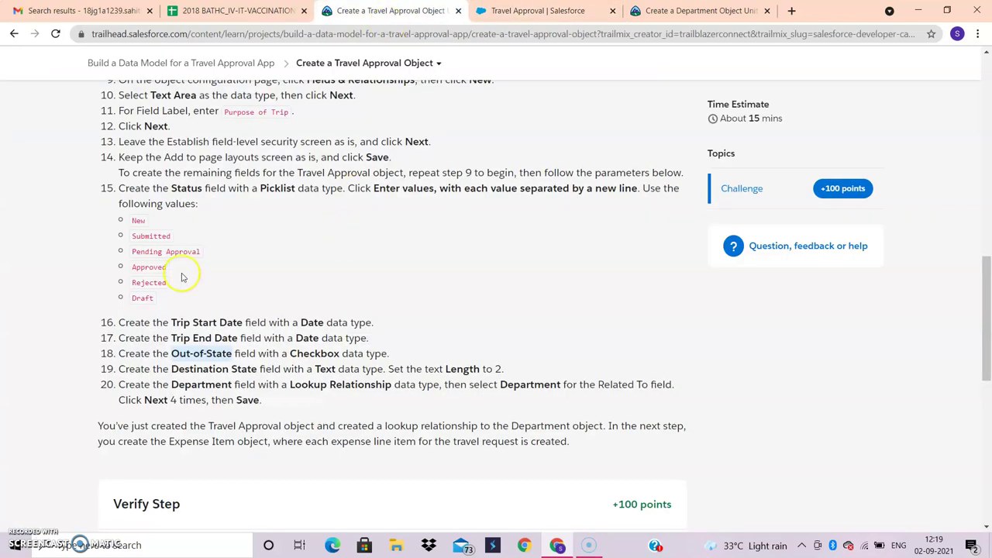
click(194, 370)
drag(194, 369, 252, 370)
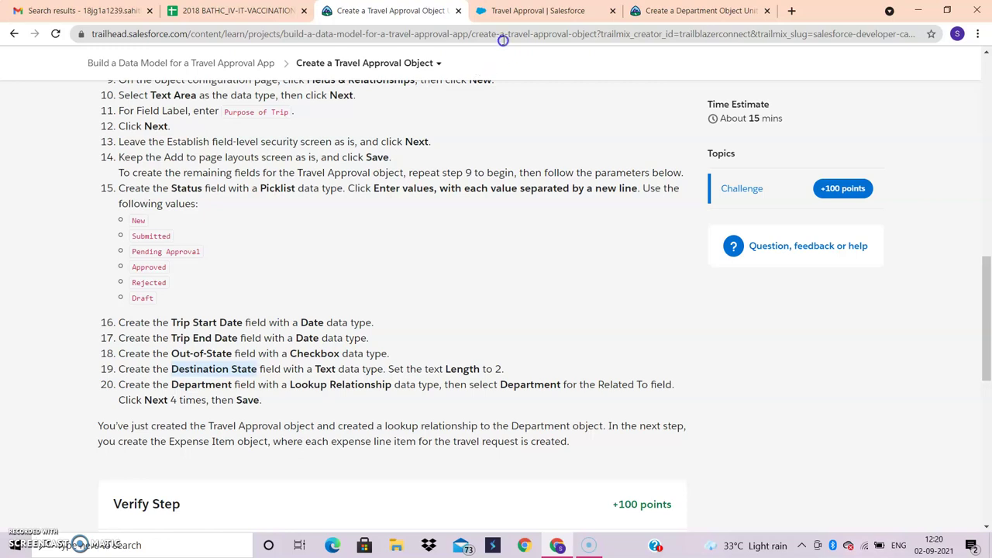
click(538, 11)
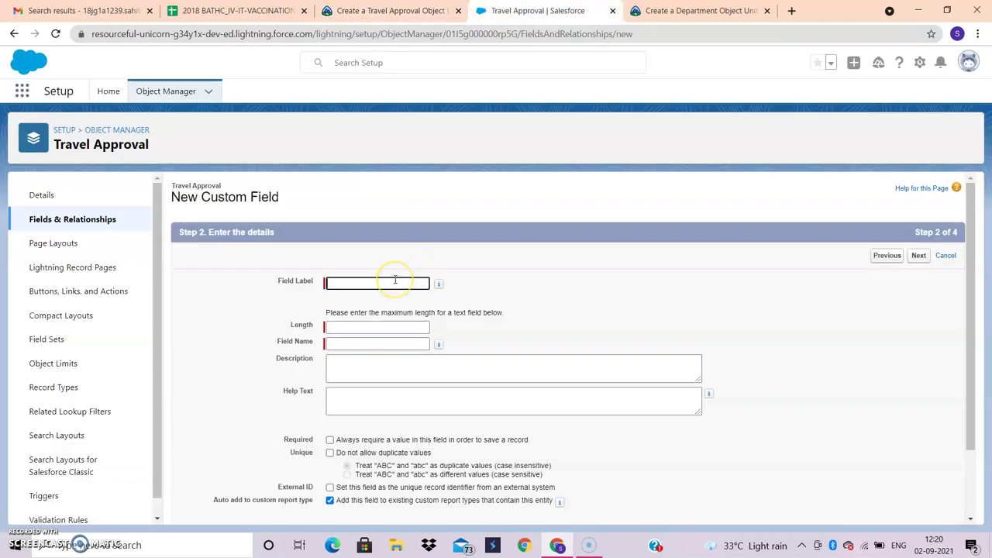
text(Destination State)
click(548, 317)
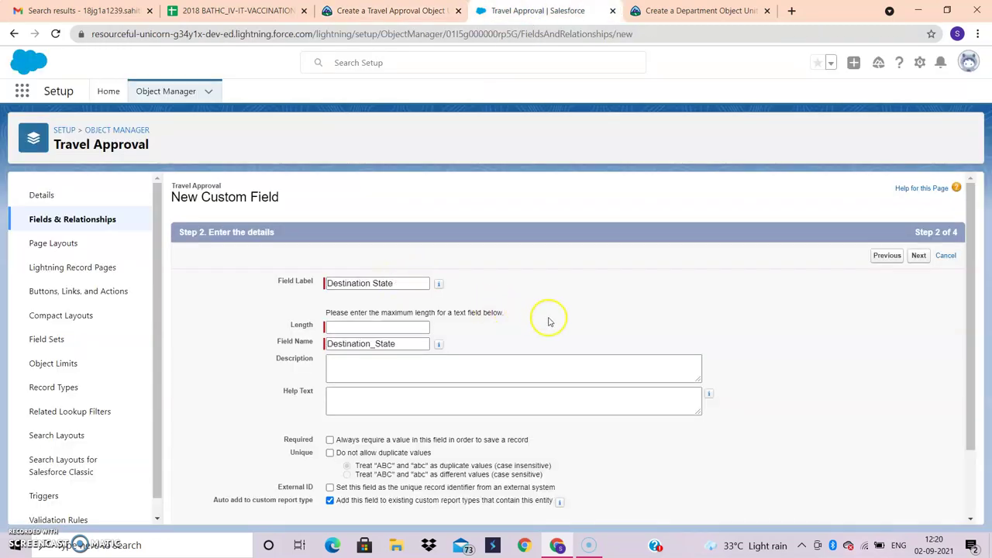
click(401, 327)
text(2)
click(499, 328)
scroll(498, 327, down, 1)
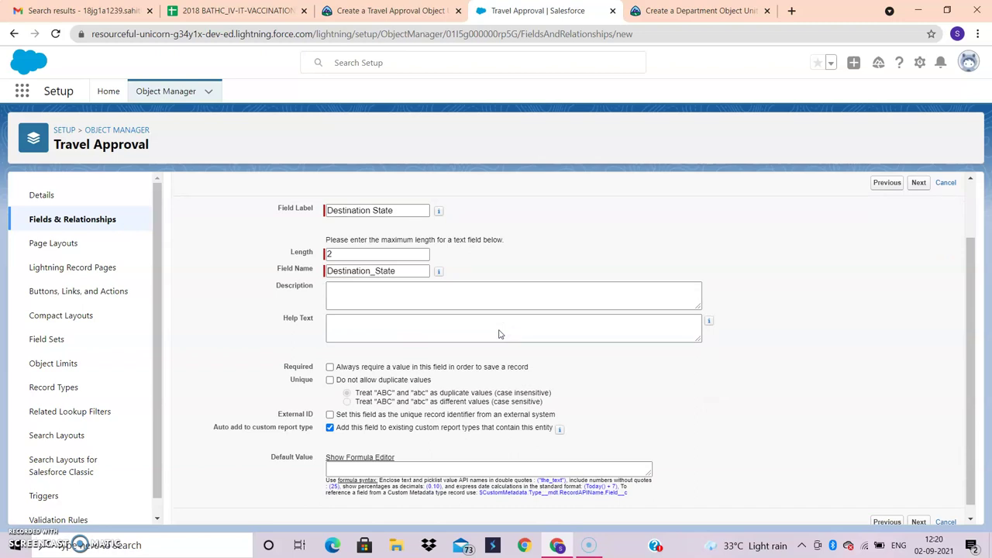
- Keep the default field-level security and page layout for the Destination State field and save it
click(918, 184)
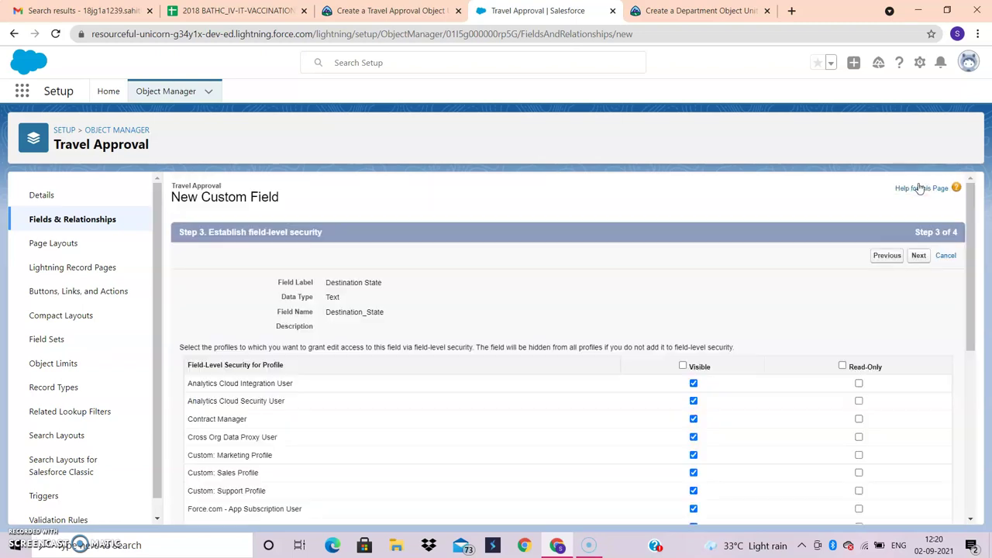
click(918, 256)
click(926, 256)
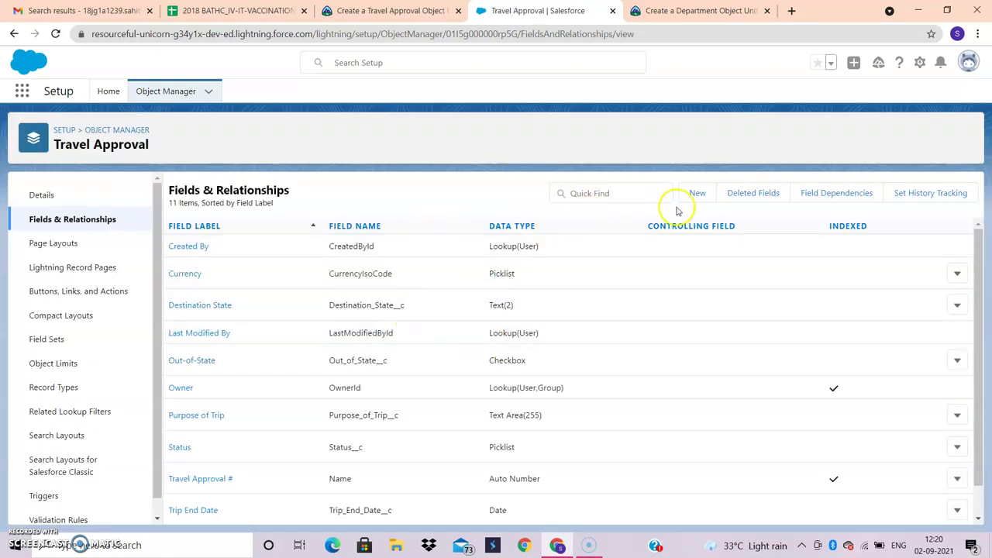
- Start a new Lookup Relationship custom field on the Travel Approval object and continue to the related object choice
click(698, 193)
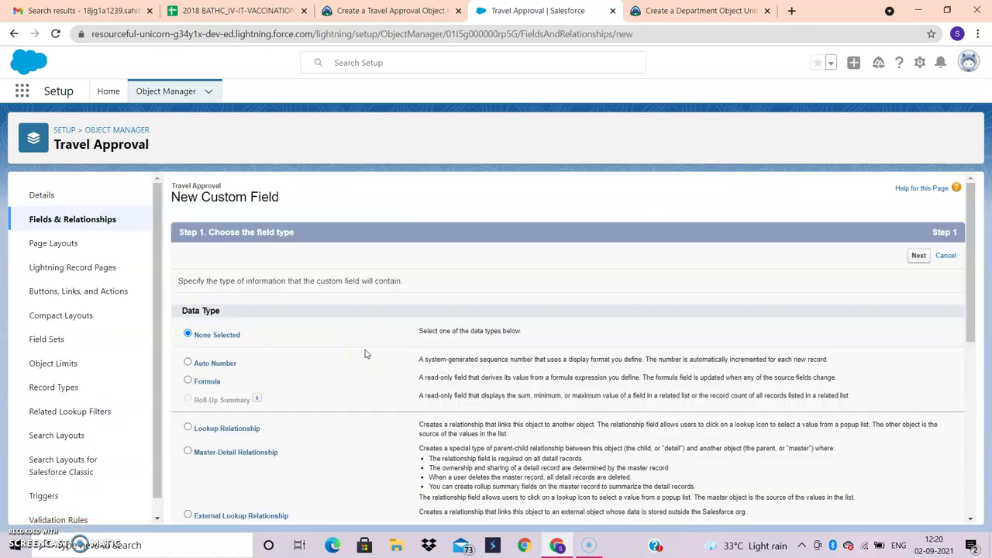
scroll(290, 412, down, 2)
click(235, 342)
scroll(765, 210, up, 2)
click(919, 255)
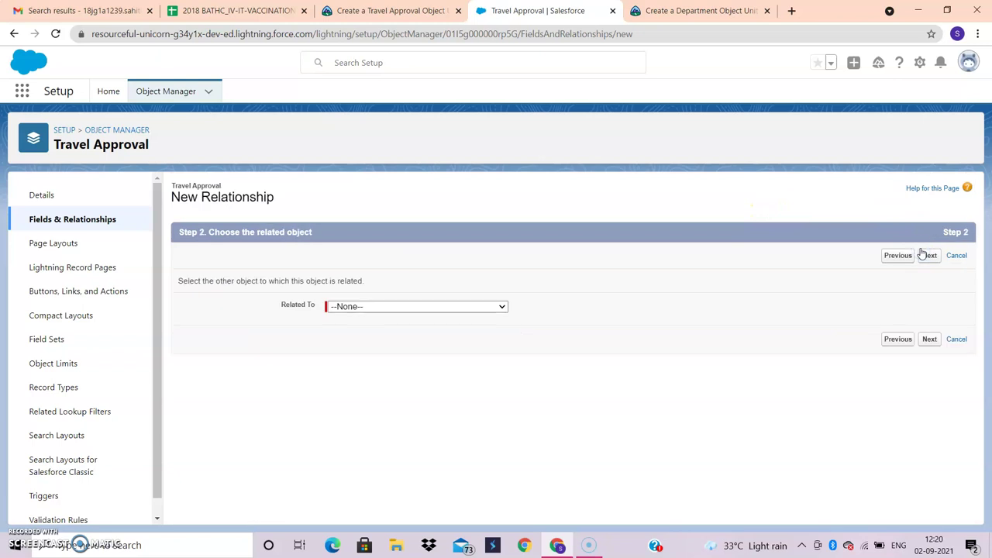
click(892, 255)
click(921, 259)
click(746, 290)
- Relate the lookup field to the Department object and continue to its label and name
click(465, 307)
scroll(456, 245, down, 1)
scroll(457, 245, down, 10)
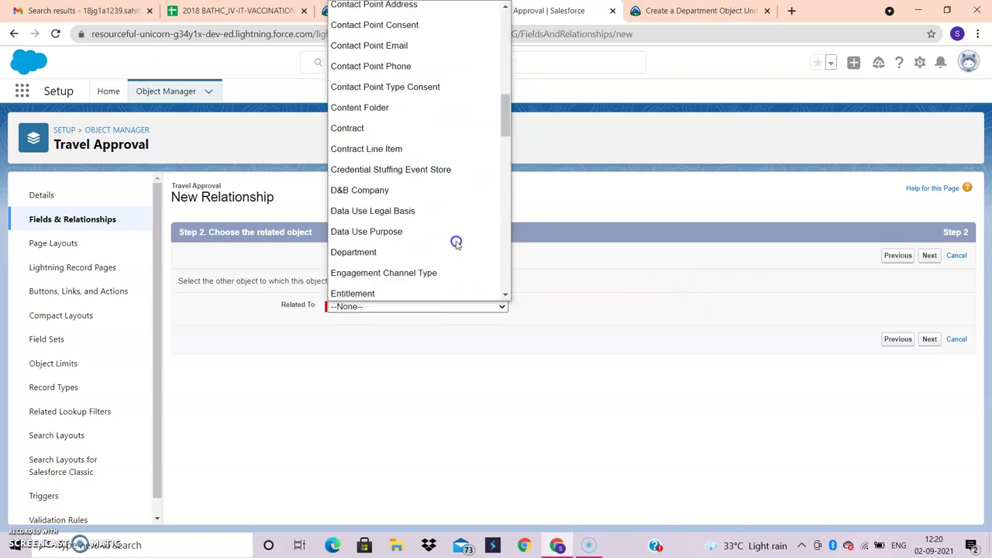
scroll(457, 244, up, 1)
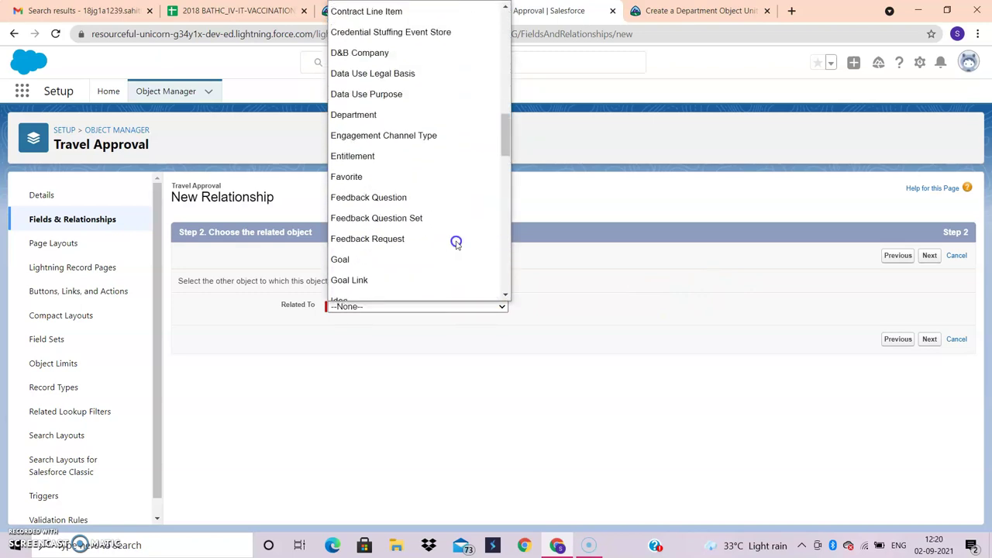
click(360, 122)
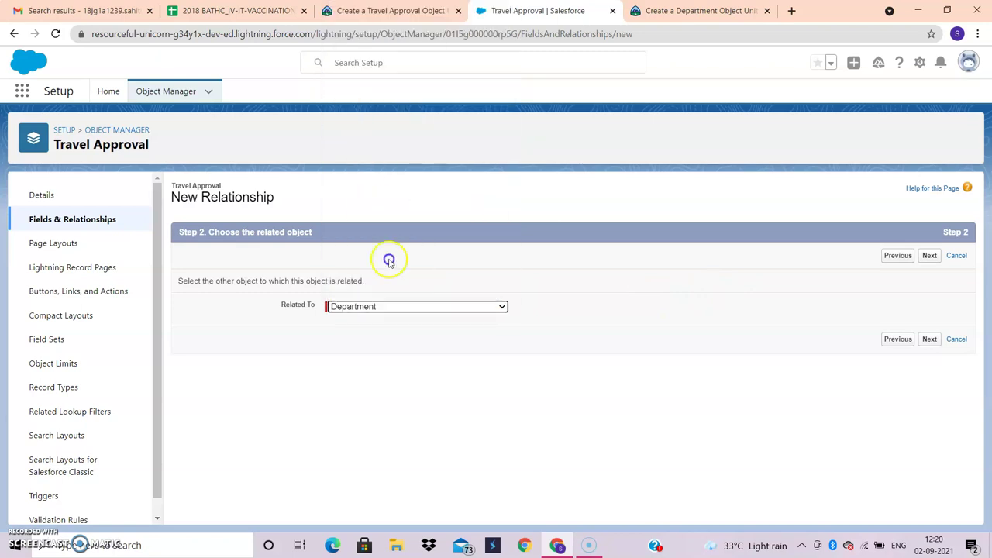
click(930, 339)
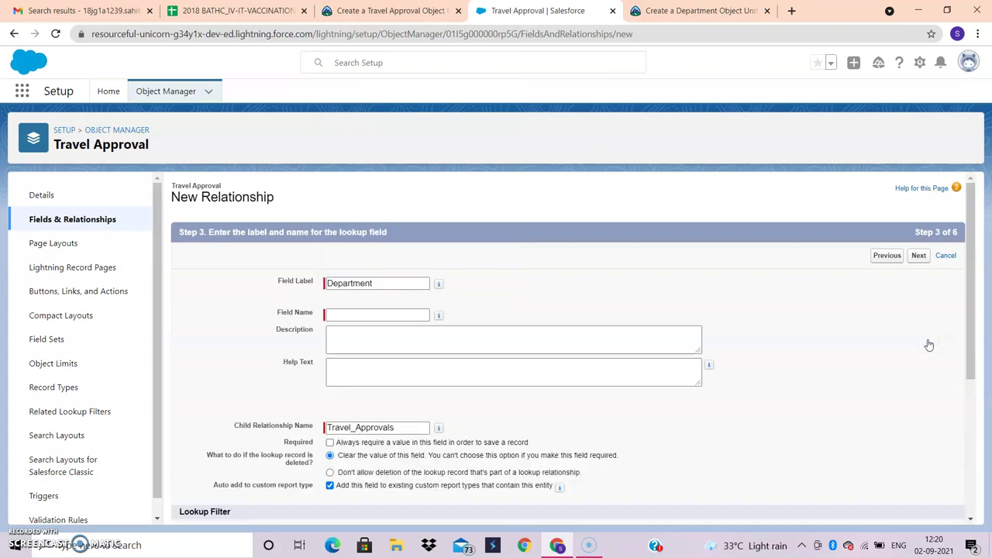
- Keep the default label, field-level security, page layout and related list for the Department lookup field and save it
click(769, 307)
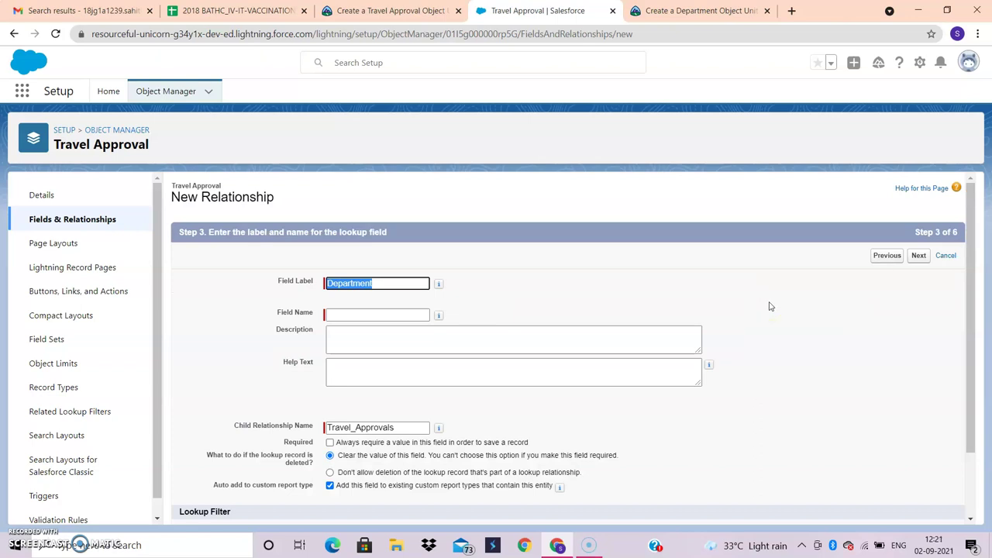
click(919, 256)
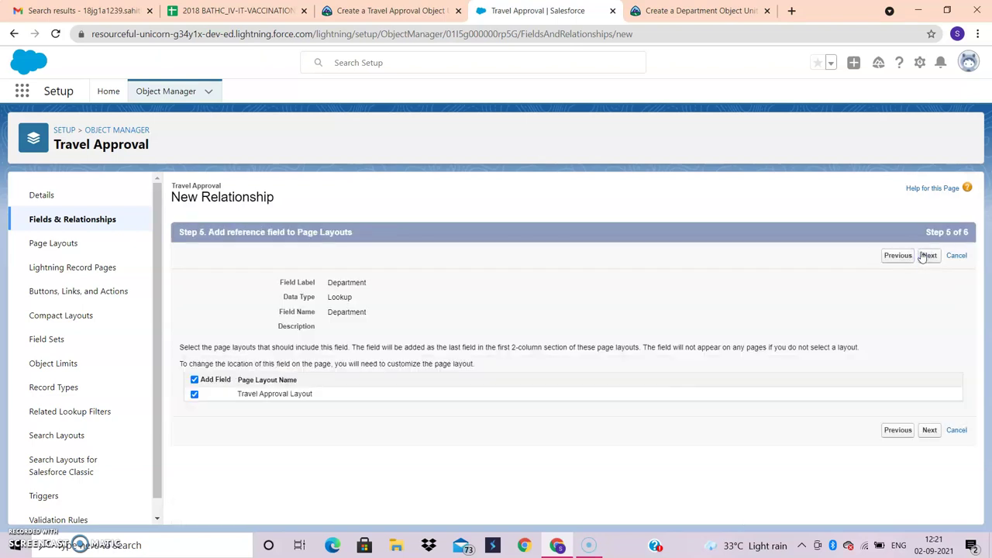
click(927, 256)
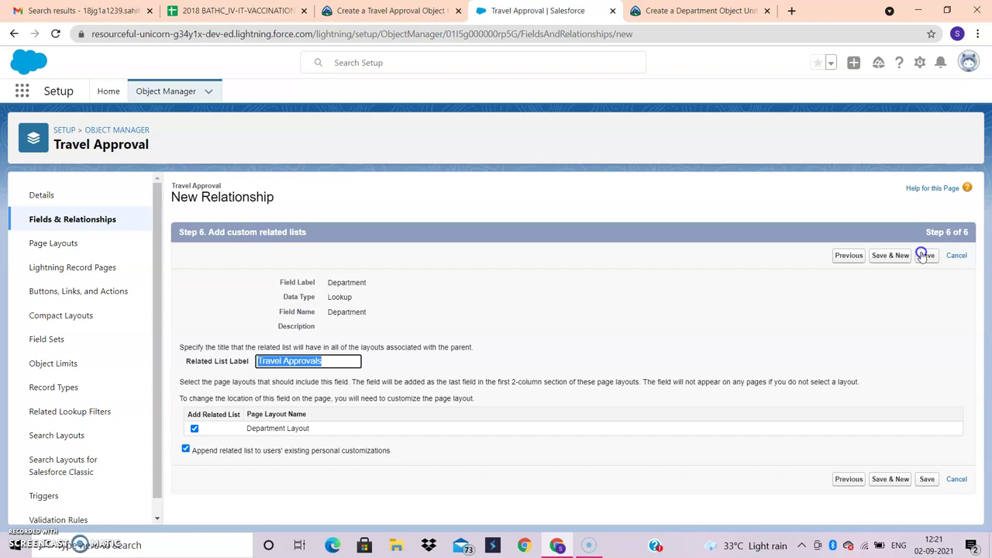
click(922, 255)
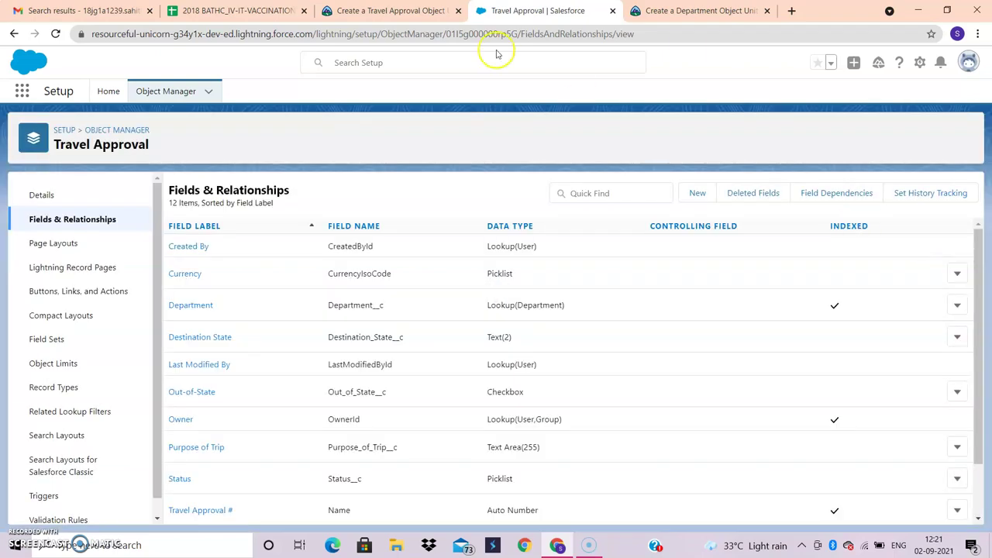
- Switch to Trailhead, verify the Create a Travel Approval Object step and proceed to the next project step
click(389, 10)
scroll(346, 333, down, 5)
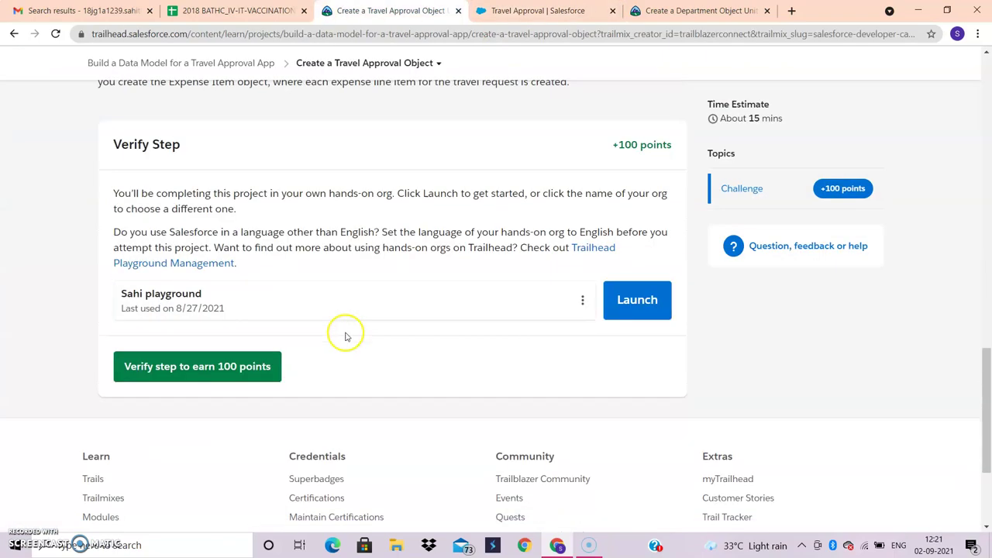
click(223, 282)
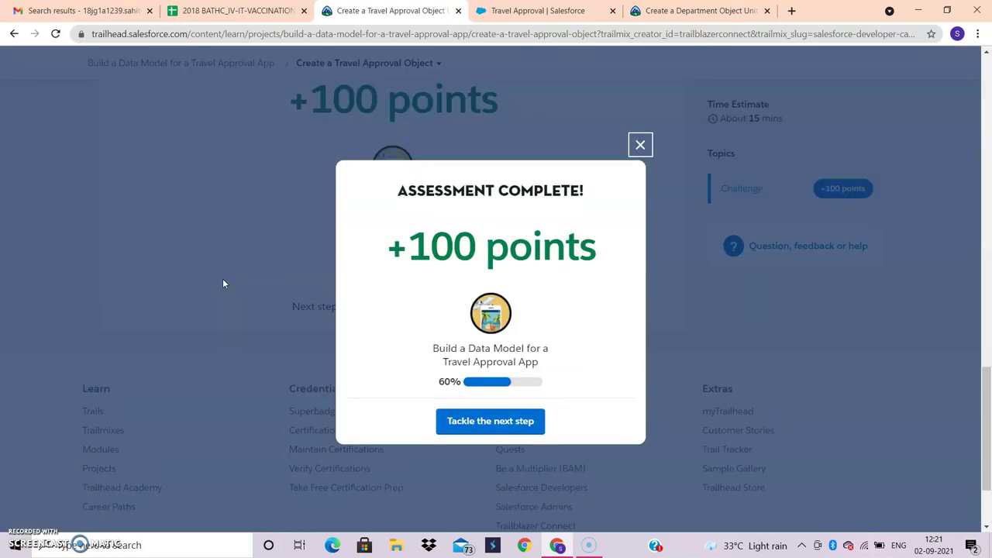
click(481, 425)
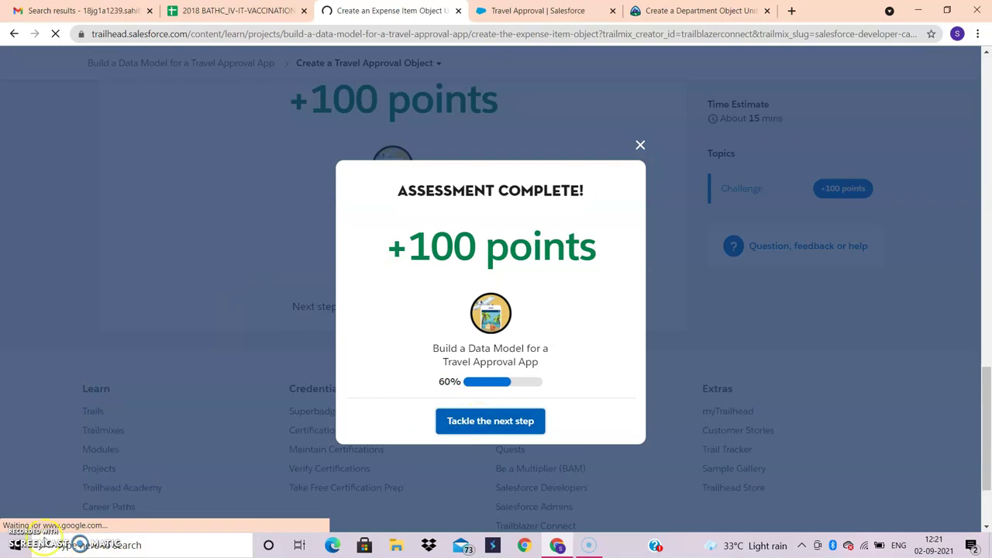